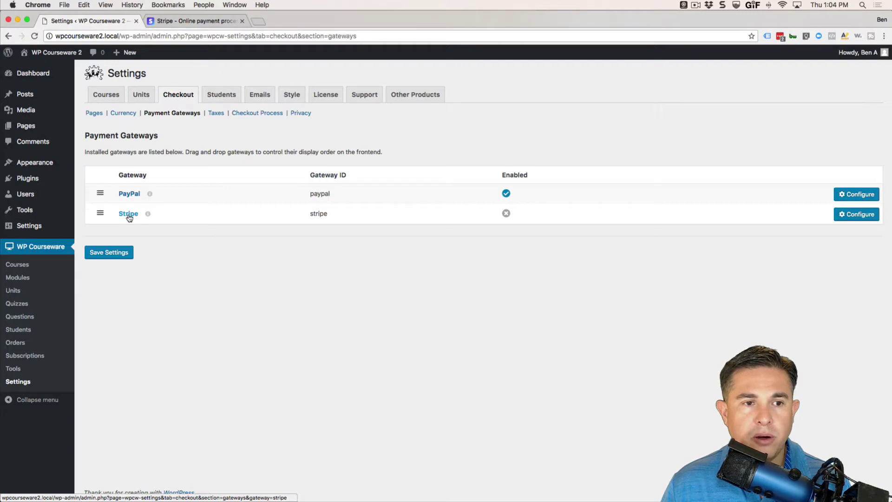
Enable Stripe Test Mode in the WP Courseware Stripe gateway settings, then go to the Stripe site.
{"action": "left_click", "coordinate": [129, 215]}
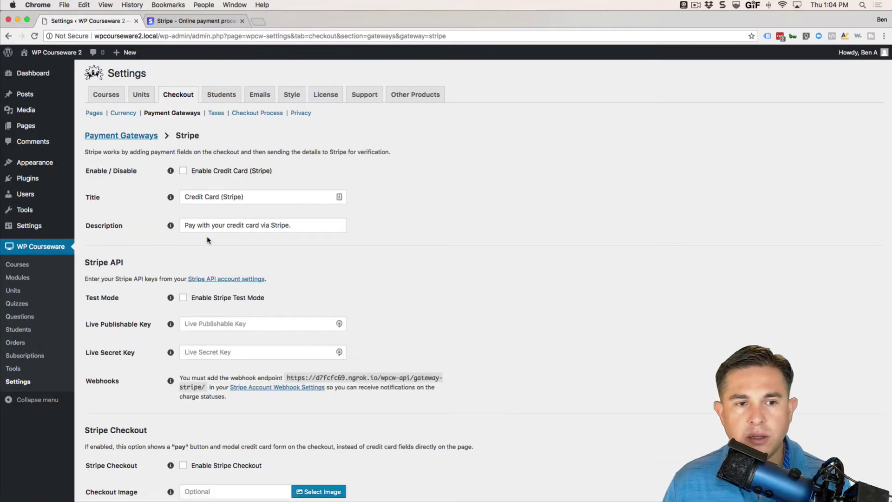
{"action": "scroll", "coordinate": [382, 240], "scroll_direction": "down", "scroll_amount": 2}
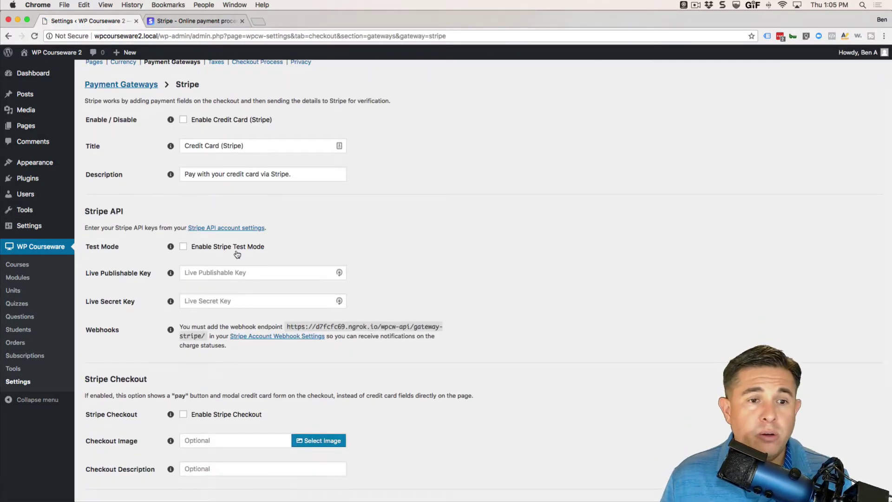
{"action": "left_click", "coordinate": [182, 246]}
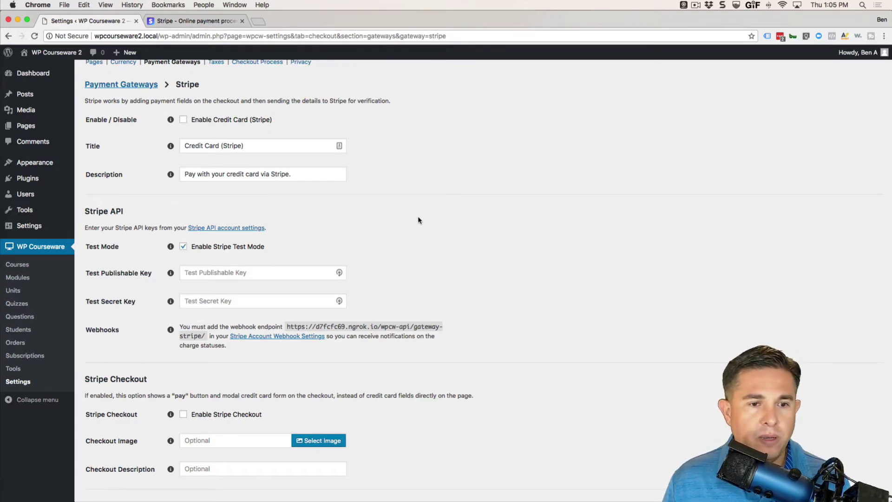
{"action": "scroll", "coordinate": [409, 225], "scroll_direction": "down", "scroll_amount": 1}
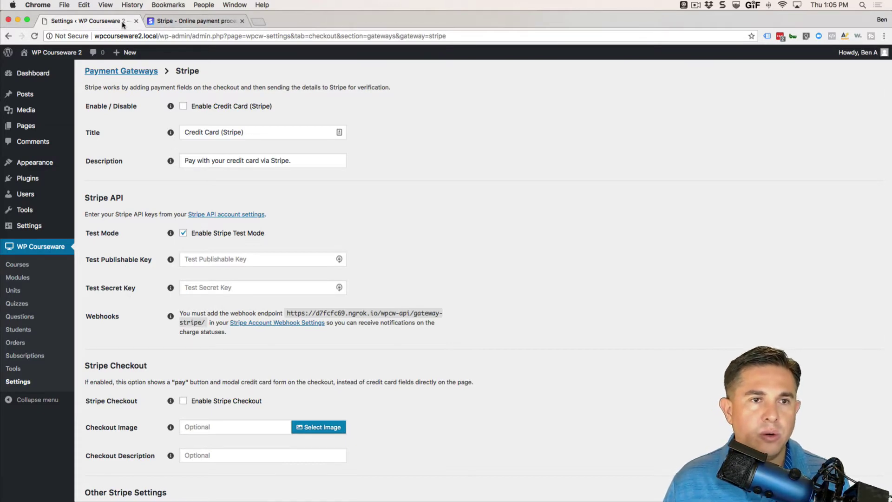
{"action": "left_click", "coordinate": [173, 21]}
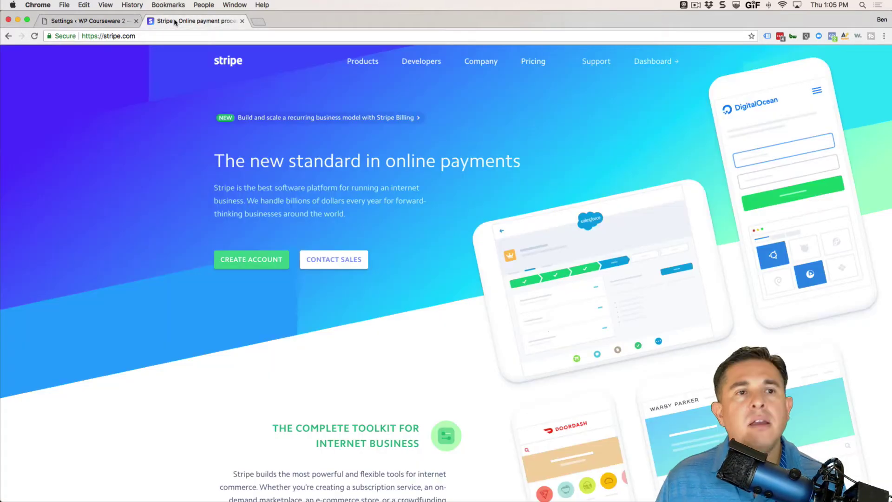
Switch the Stripe dashboard to test data and select the publishable key under Developers > API keys.
{"action": "left_click", "coordinate": [657, 62]}
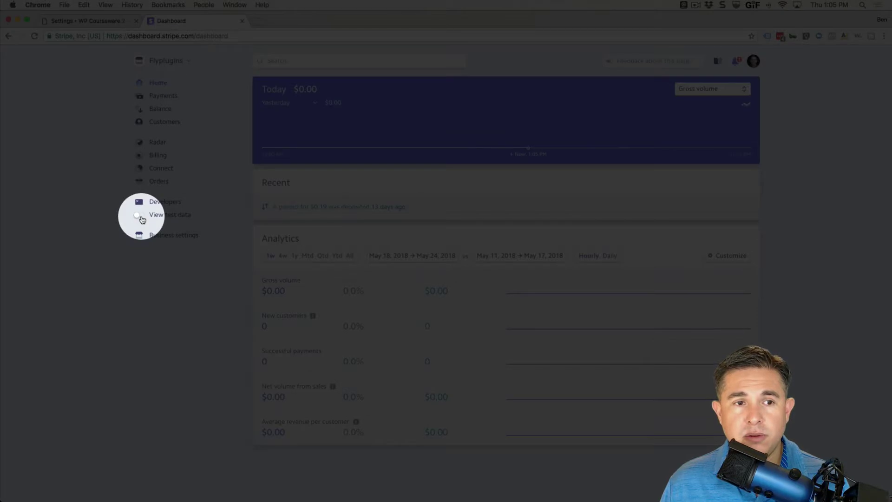
{"action": "left_click", "coordinate": [139, 215]}
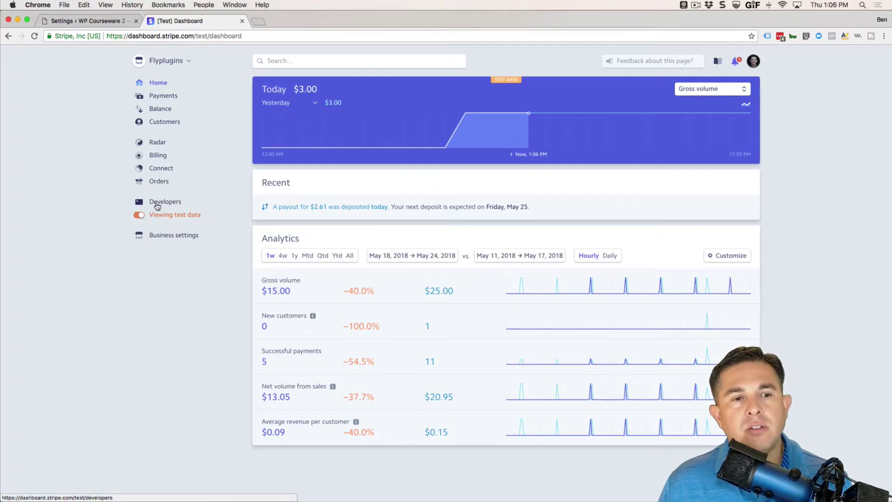
{"action": "left_click", "coordinate": [157, 207]}
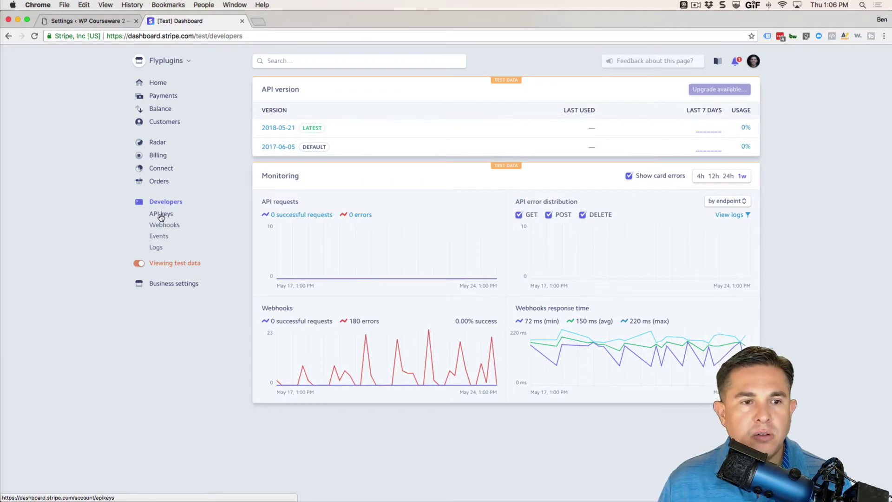
{"action": "left_click", "coordinate": [154, 216]}
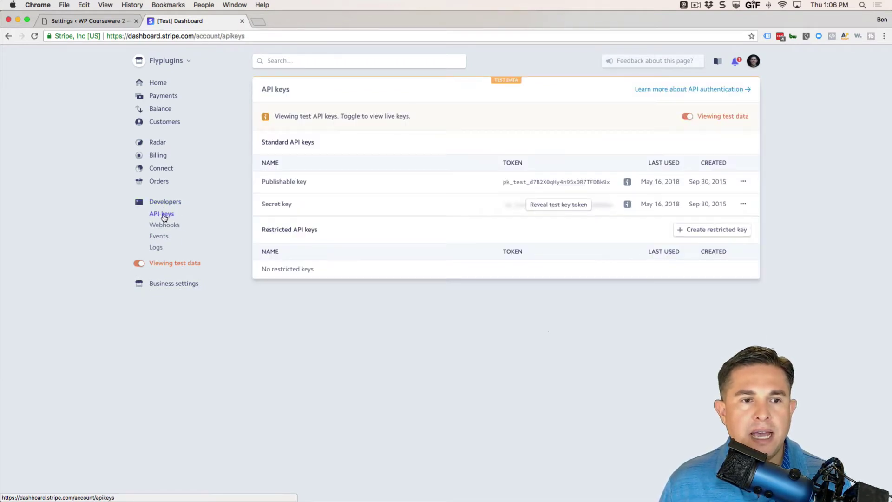
{"action": "double_click", "coordinate": [534, 182]}
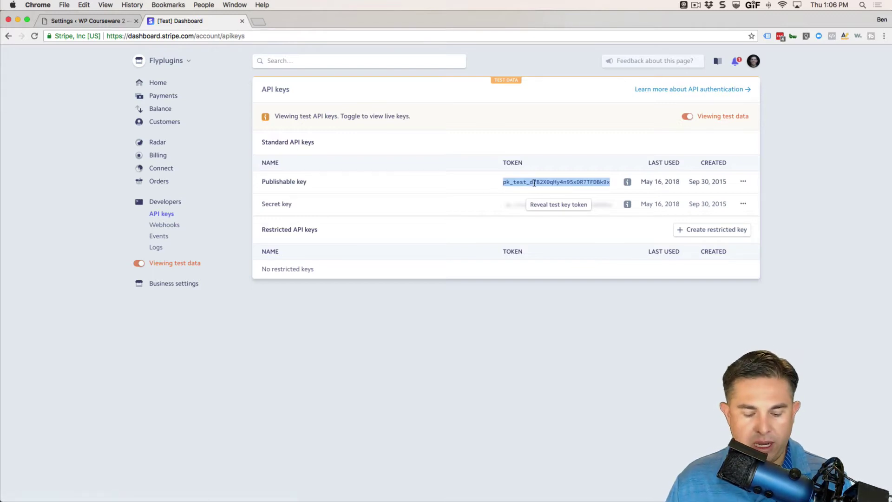
Paste the test publishable key into WP Courseware's Test Publishable Key field.
{"action": "left_click", "coordinate": [96, 21]}
{"action": "left_click", "coordinate": [202, 259]}
{"action": "key", "text": "super+v"}
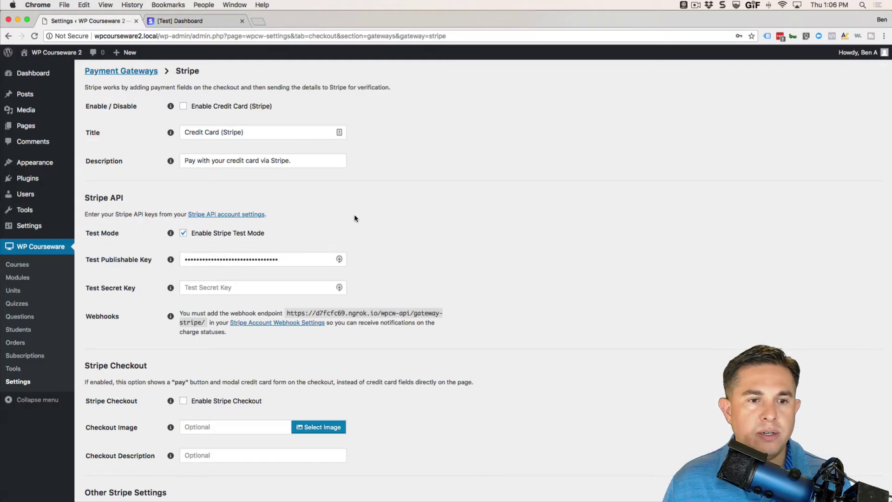
Reveal and copy Stripe's test secret key, then paste it into the Test Secret Key field.
{"action": "left_click", "coordinate": [179, 21]}
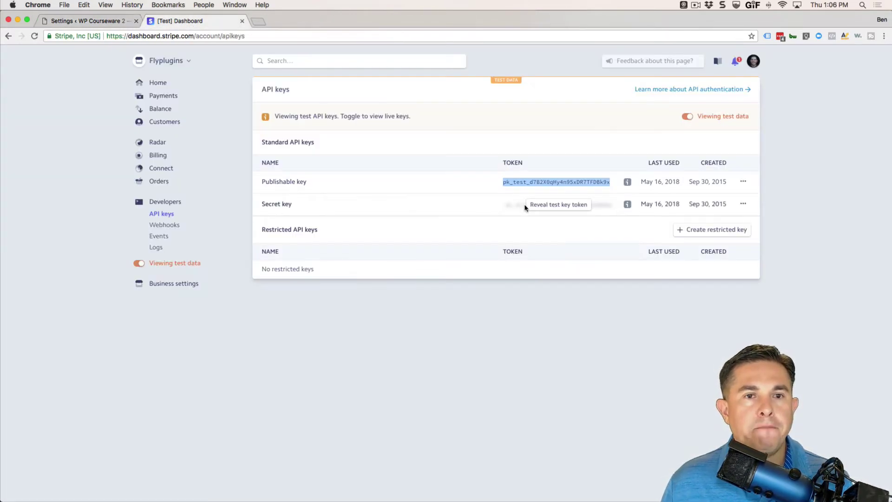
{"action": "left_click", "coordinate": [544, 208]}
{"action": "left_click", "coordinate": [538, 204]}
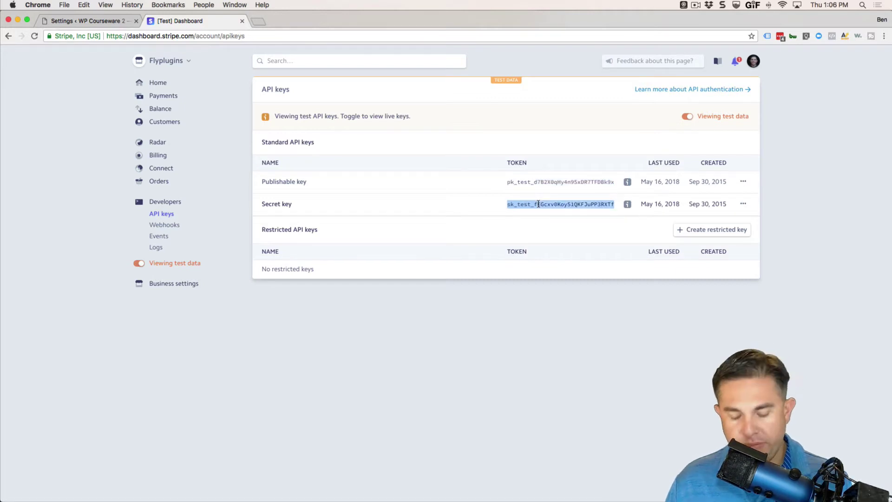
{"action": "left_click", "coordinate": [75, 21]}
{"action": "left_click", "coordinate": [224, 288]}
{"action": "key", "text": "super+v"}
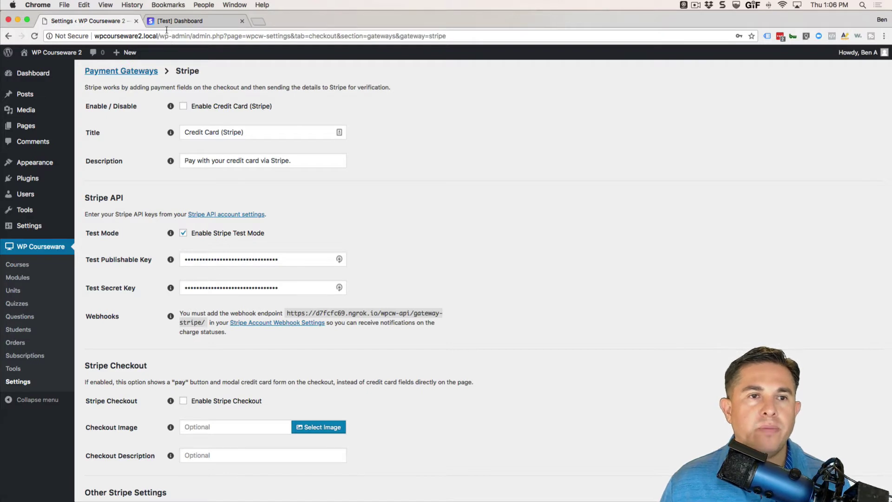
{"action": "left_click", "coordinate": [200, 21]}
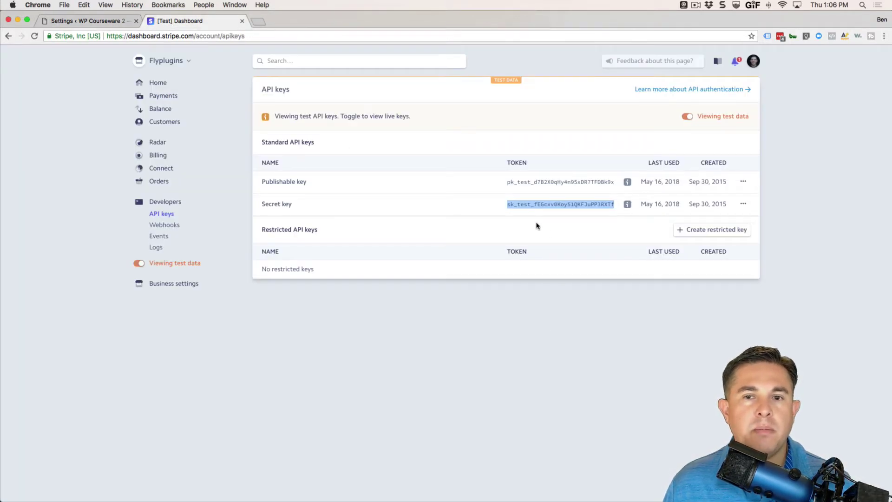
{"action": "left_click", "coordinate": [487, 223]}
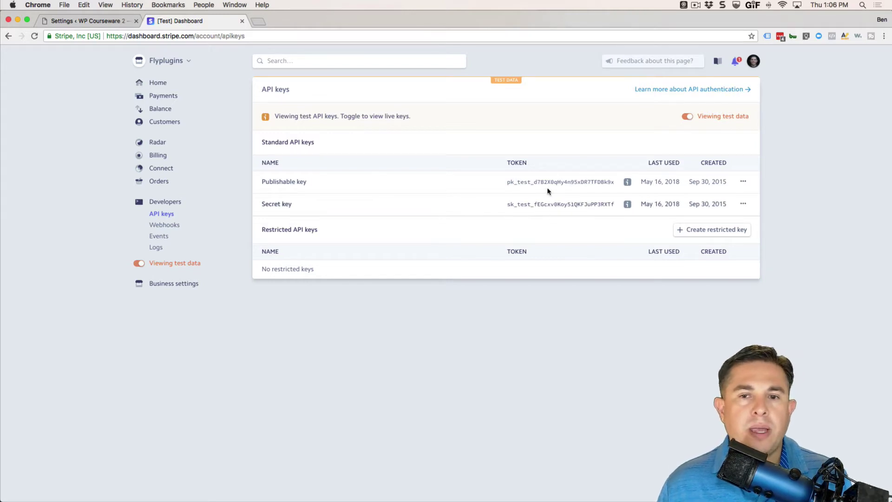
Copy the webhook endpoint URL listed in WP Courseware's Stripe settings.
{"action": "left_click", "coordinate": [56, 21]}
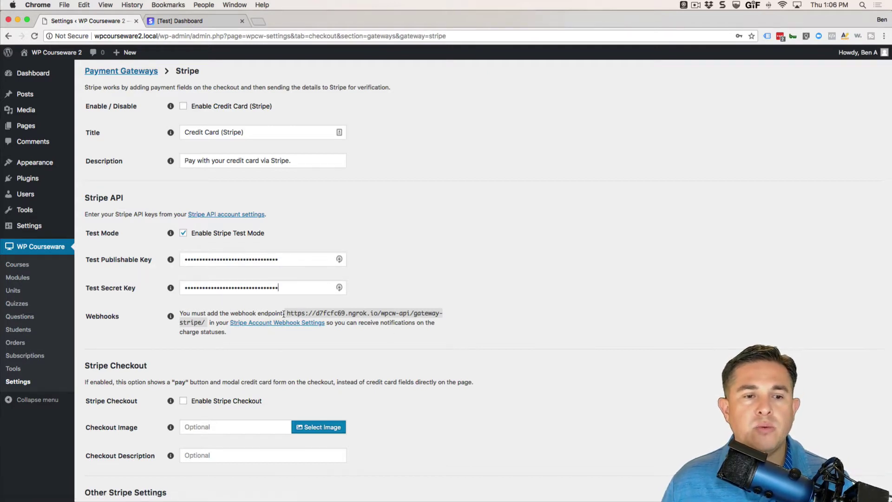
{"action": "left_click_drag", "start_coordinate": [288, 313], "coordinate": [203, 322]}
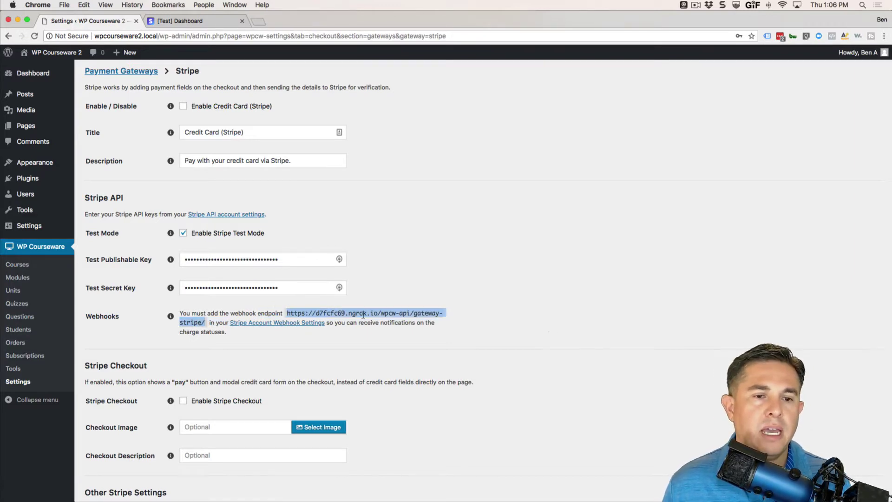
{"action": "left_click", "coordinate": [224, 15]}
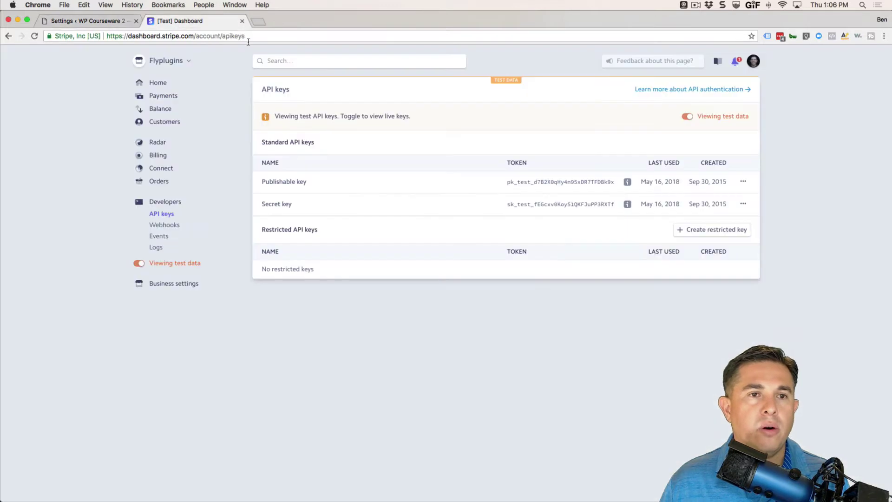
{"action": "left_click", "coordinate": [162, 227]}
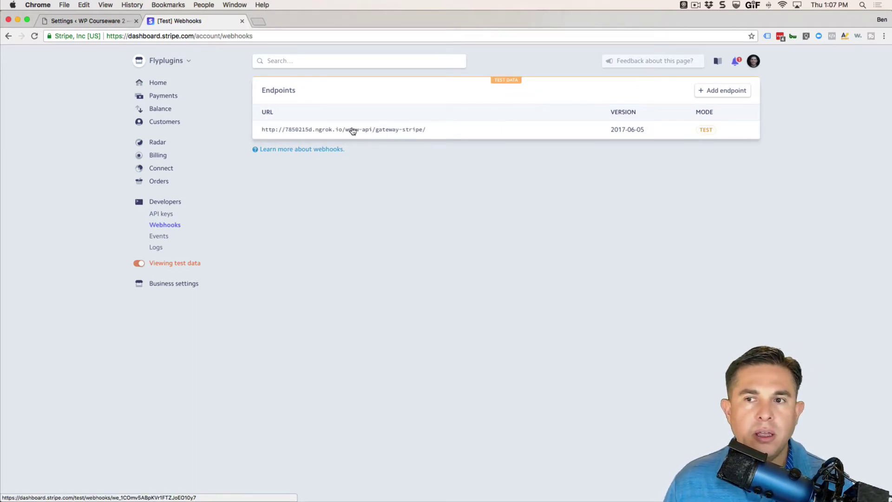
{"action": "left_click", "coordinate": [419, 132]}
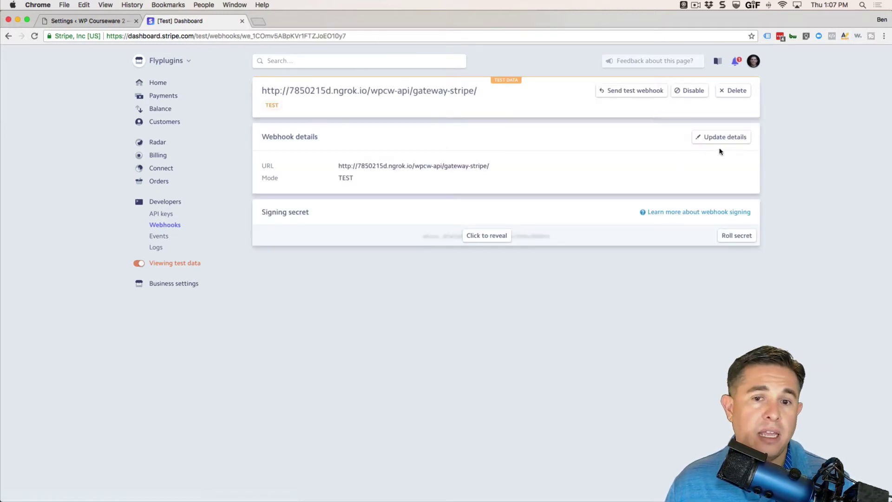
{"action": "left_click", "coordinate": [726, 143]}
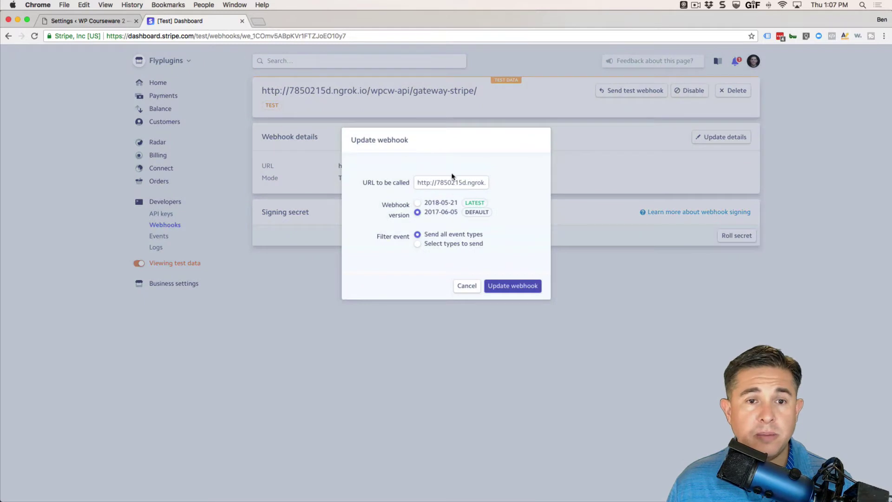
{"action": "left_click_drag", "start_coordinate": [417, 182], "coordinate": [525, 183]}
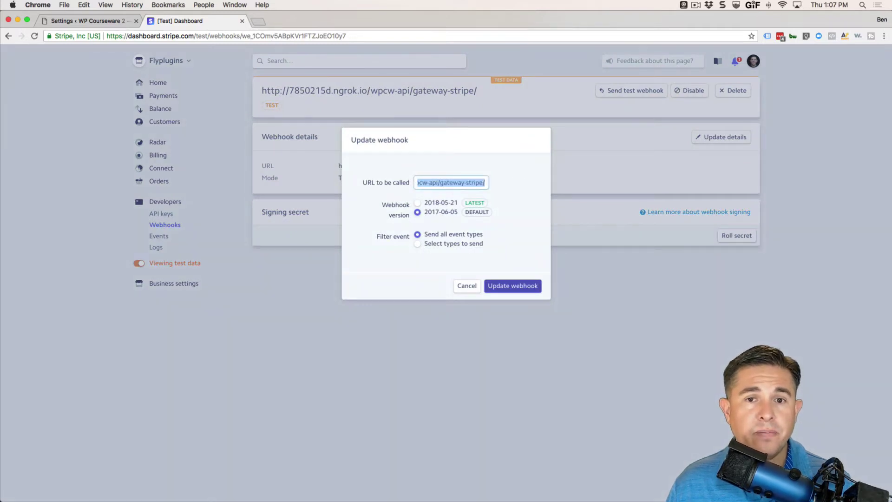
{"action": "key", "text": "BackSpace"}
{"action": "key", "text": "ctrl+v"}
{"action": "left_click", "coordinate": [511, 285]}
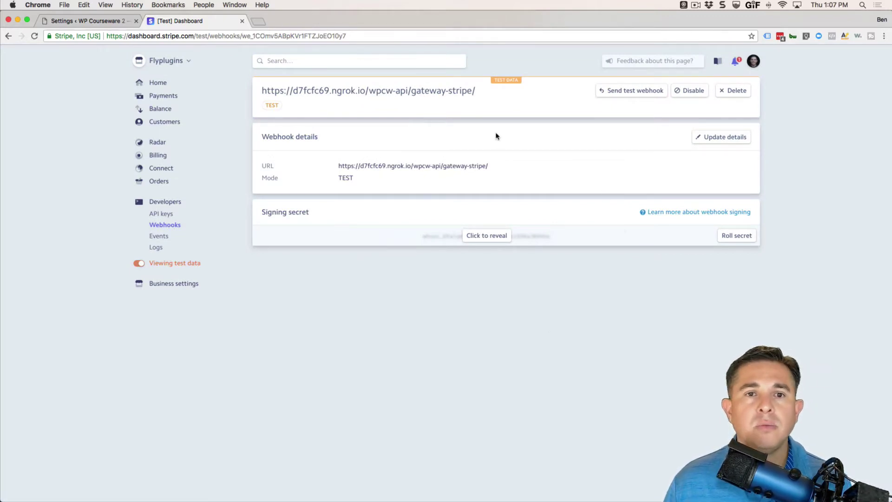
{"action": "left_click", "coordinate": [93, 21]}
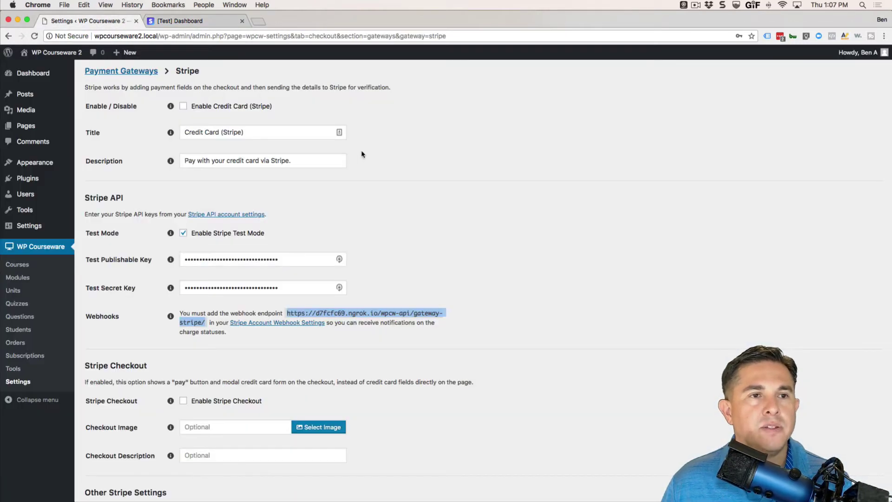
{"action": "left_click", "coordinate": [409, 192]}
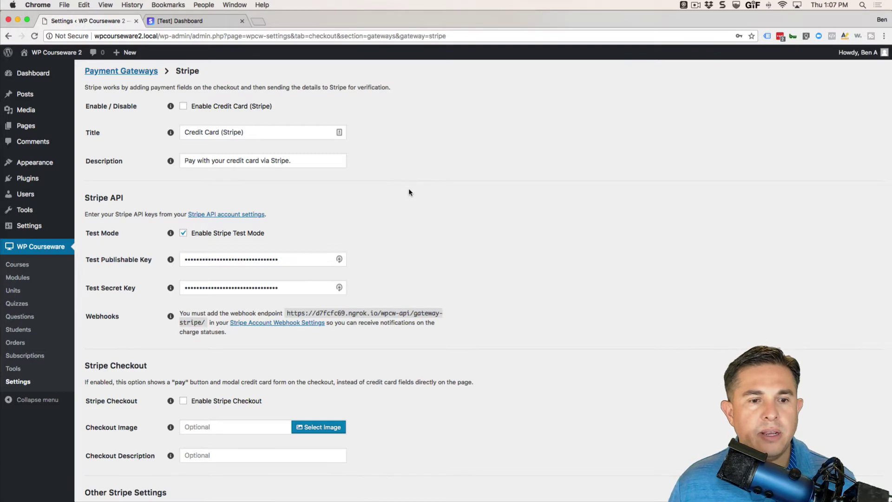
{"action": "scroll", "coordinate": [409, 192], "scroll_direction": "up", "scroll_amount": 3}
{"action": "left_click", "coordinate": [182, 166]}
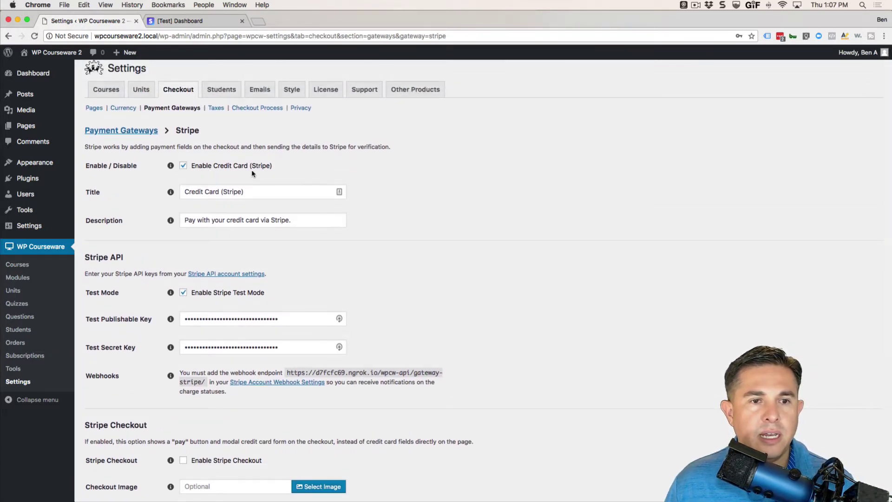
{"action": "scroll", "coordinate": [284, 173], "scroll_direction": "down", "scroll_amount": 1}
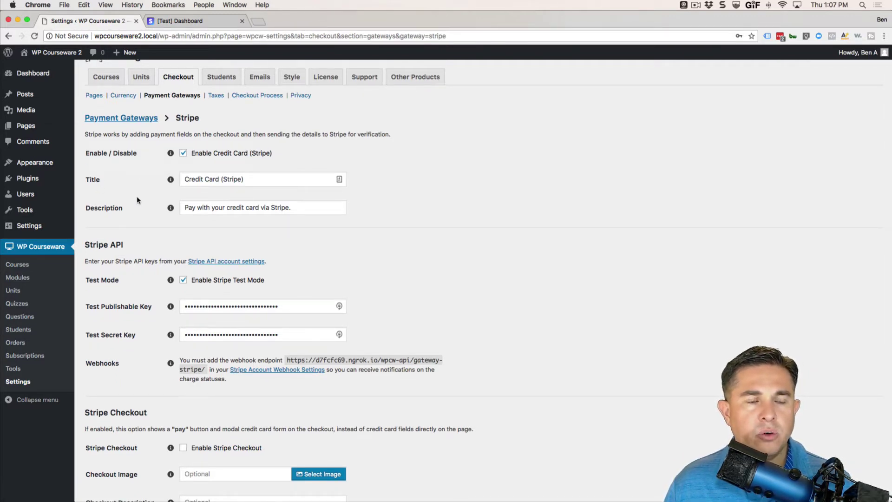
{"action": "scroll", "coordinate": [139, 209], "scroll_direction": "down", "scroll_amount": 1}
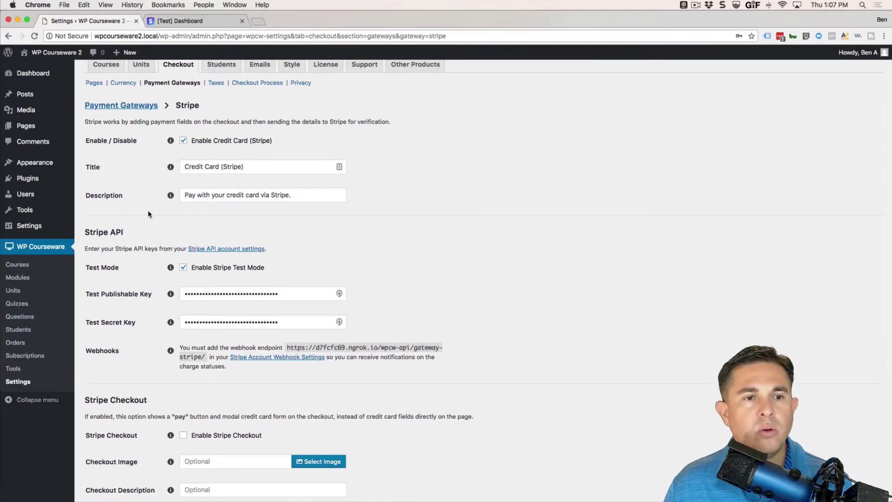
{"action": "scroll", "coordinate": [347, 231], "scroll_direction": "down", "scroll_amount": 5}
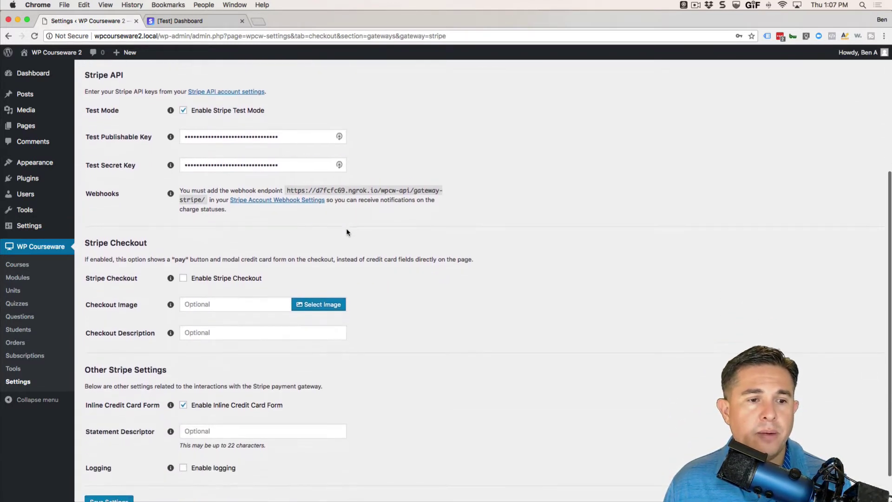
{"action": "scroll", "coordinate": [346, 231], "scroll_direction": "down", "scroll_amount": 2}
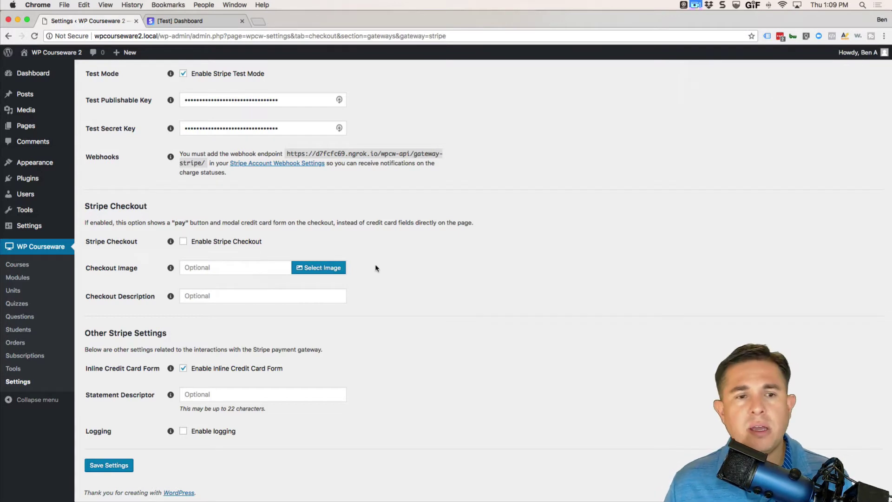
{"action": "scroll", "coordinate": [378, 271], "scroll_direction": "down", "scroll_amount": 1}
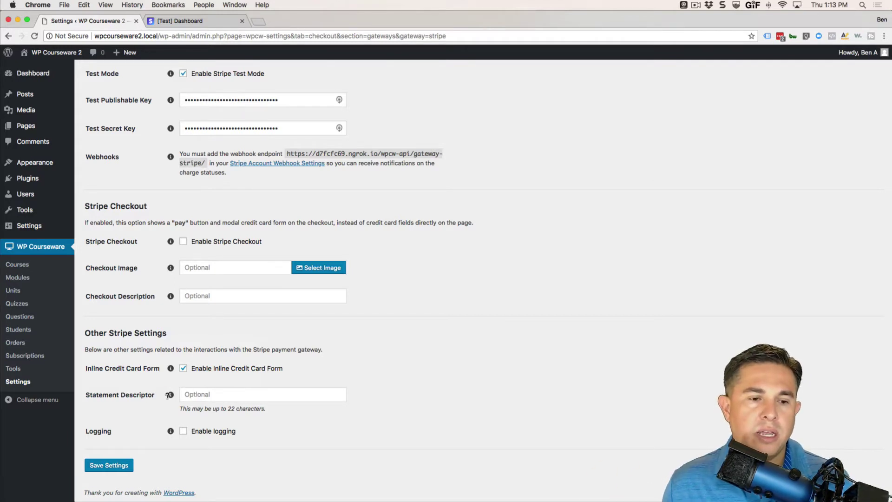
{"action": "mouse_move", "coordinate": [170, 396]}
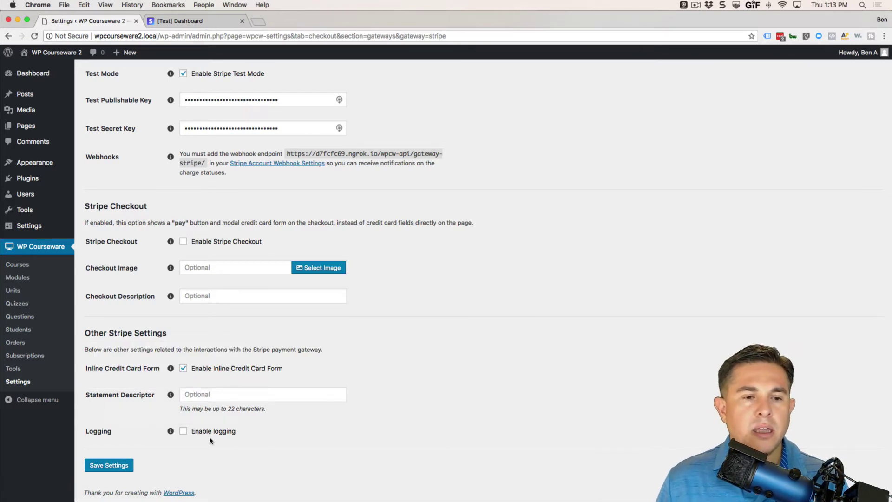
{"action": "right_click", "coordinate": [16, 368]}
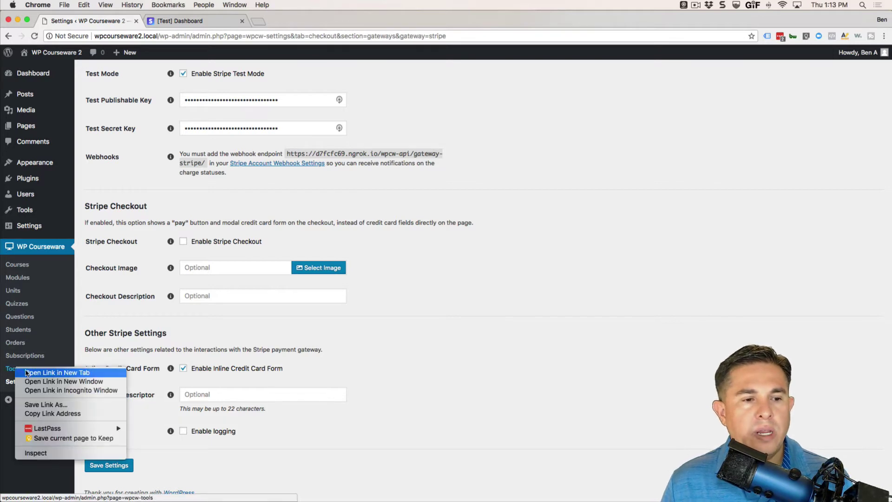
{"action": "left_click", "coordinate": [28, 372]}
{"action": "left_click", "coordinate": [198, 21]}
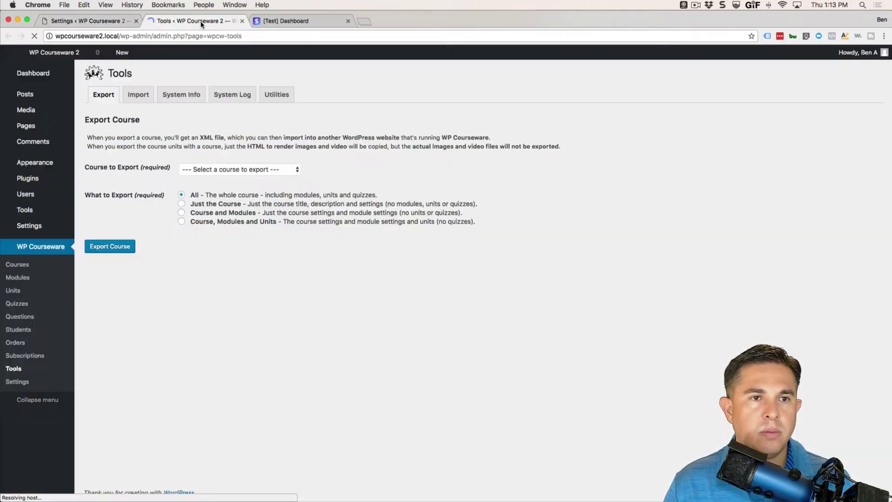
{"action": "left_click", "coordinate": [231, 95]}
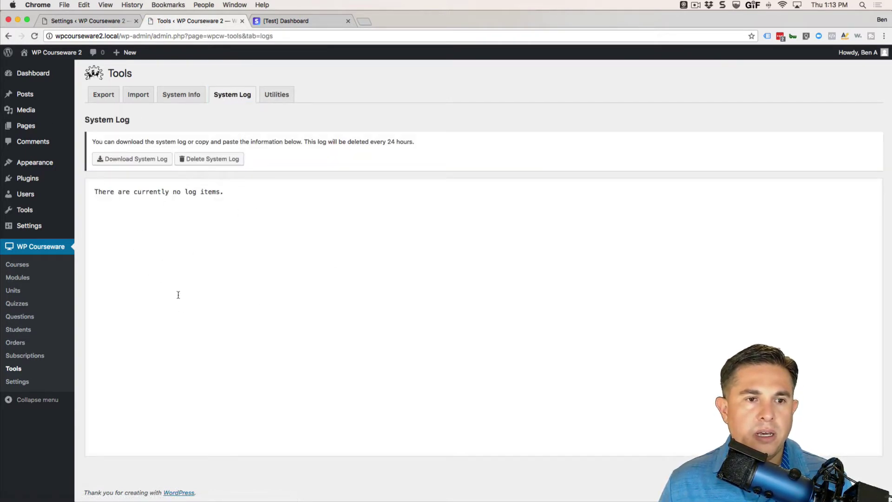
{"action": "key", "text": "ctrl+shift+Tab"}
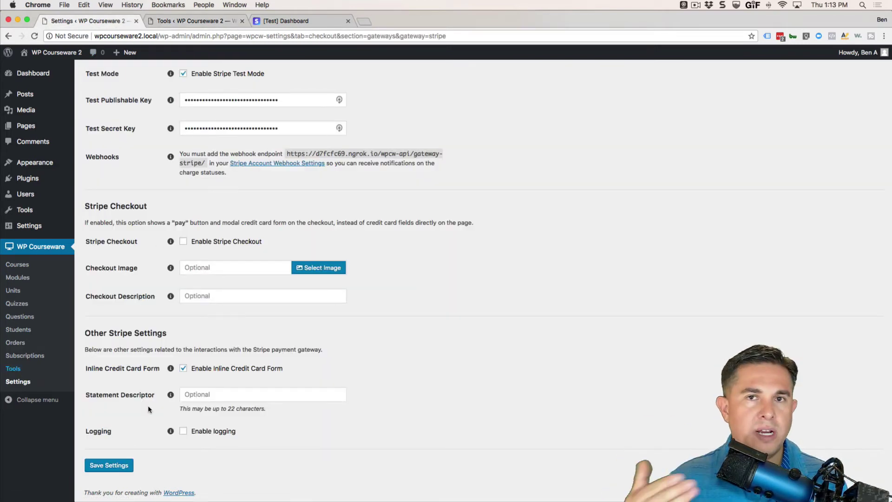
{"action": "left_click", "coordinate": [207, 21]}
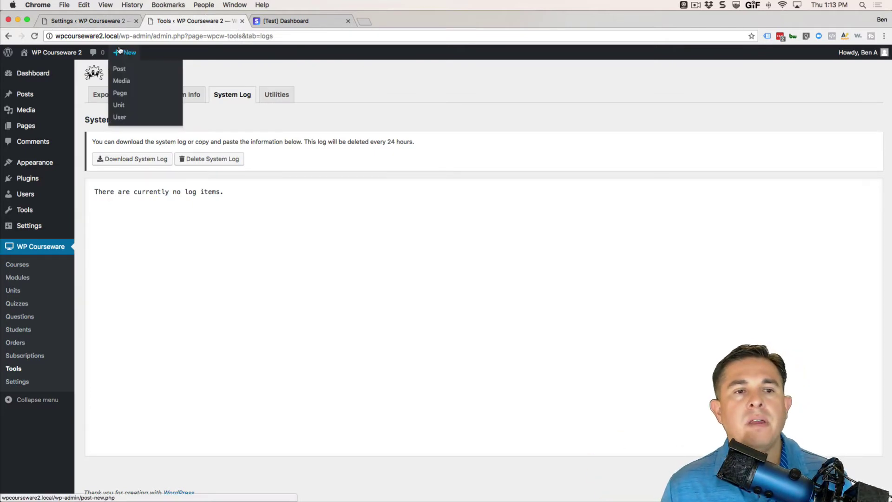
{"action": "left_click", "coordinate": [242, 21]}
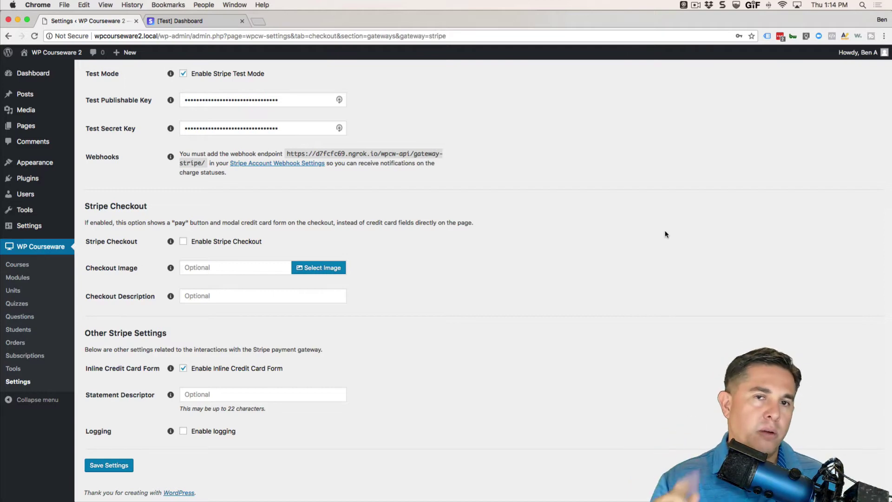
Open the Checkout Process settings, with forced secure checkout off, then open the live site.
{"action": "scroll", "coordinate": [653, 246], "scroll_direction": "up", "scroll_amount": 10}
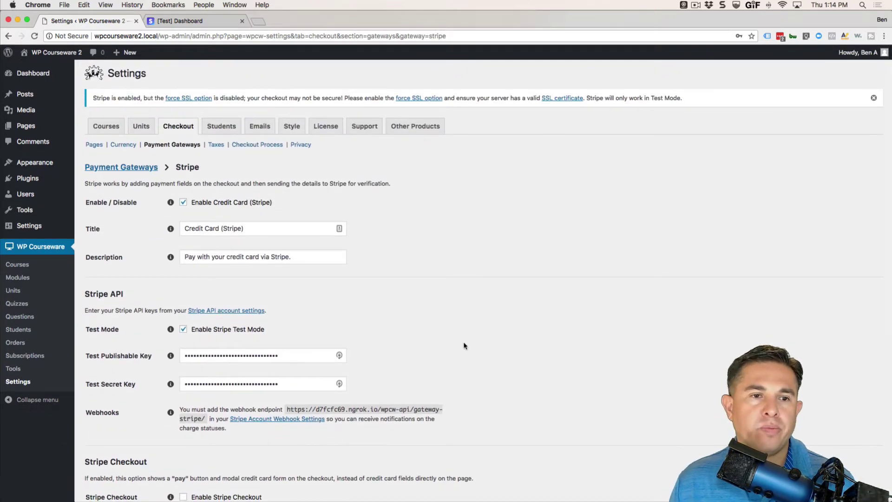
{"action": "scroll", "coordinate": [472, 335], "scroll_direction": "down", "scroll_amount": 3}
{"action": "scroll", "coordinate": [195, 361], "scroll_direction": "down", "scroll_amount": 3}
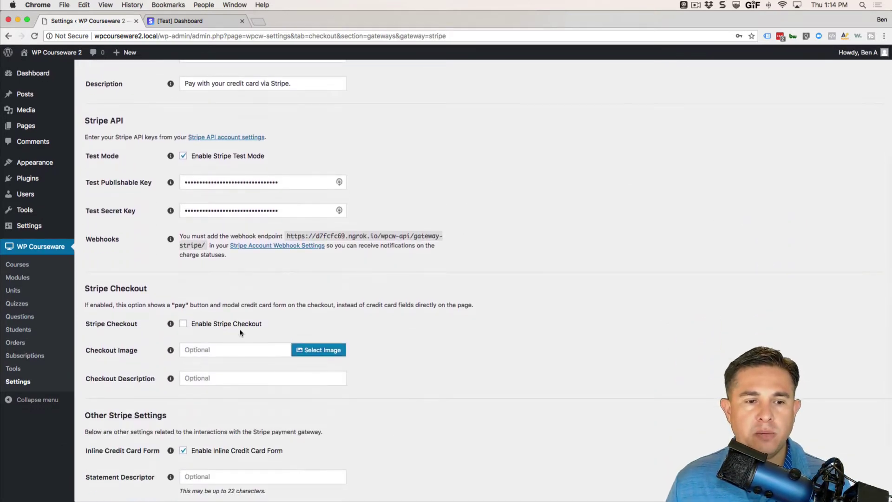
{"action": "scroll", "coordinate": [237, 334], "scroll_direction": "up", "scroll_amount": 2}
{"action": "scroll", "coordinate": [238, 337], "scroll_direction": "up", "scroll_amount": 1}
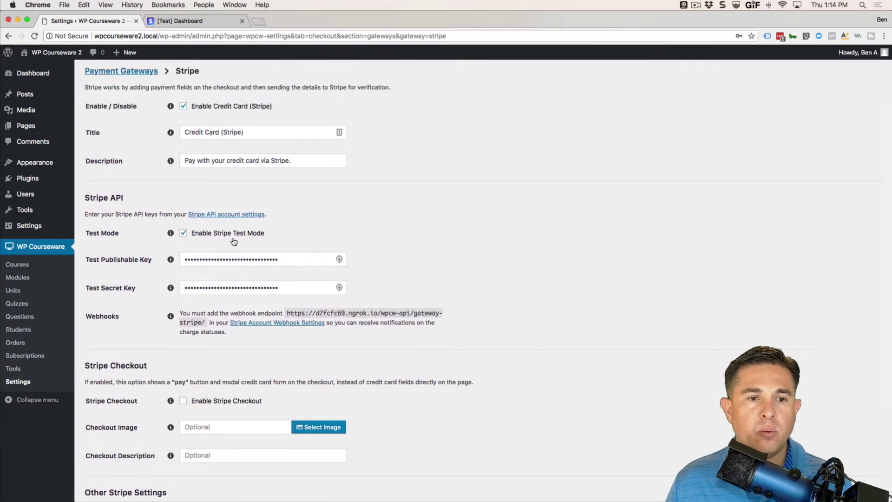
{"action": "scroll", "coordinate": [352, 265], "scroll_direction": "up", "scroll_amount": 3}
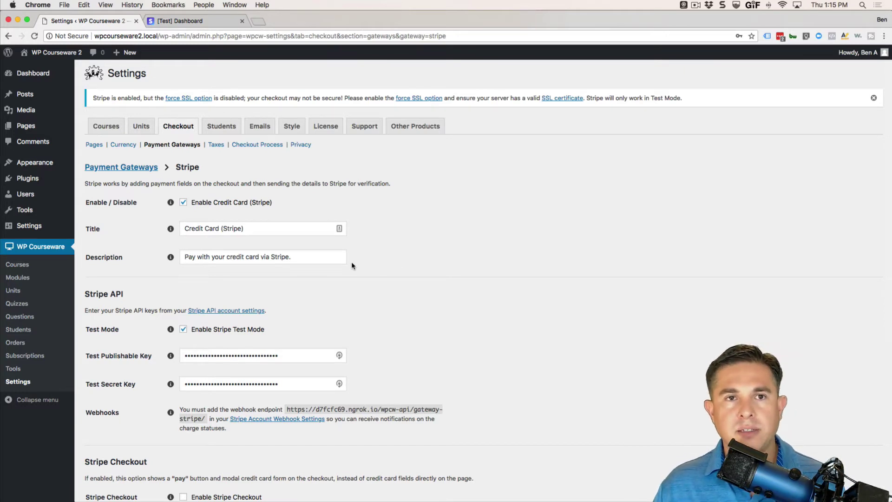
{"action": "scroll", "coordinate": [469, 221], "scroll_direction": "down", "scroll_amount": 1}
{"action": "scroll", "coordinate": [470, 221], "scroll_direction": "up", "scroll_amount": 1}
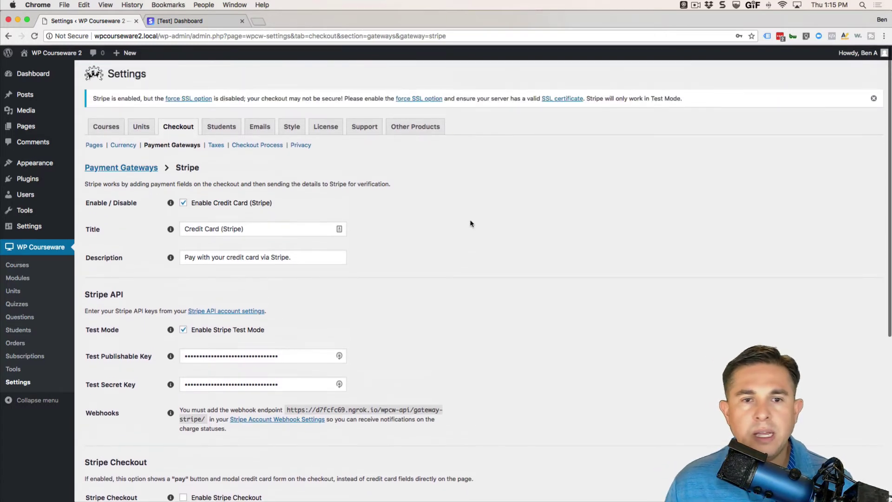
{"action": "scroll", "coordinate": [470, 222], "scroll_direction": "down", "scroll_amount": 10}
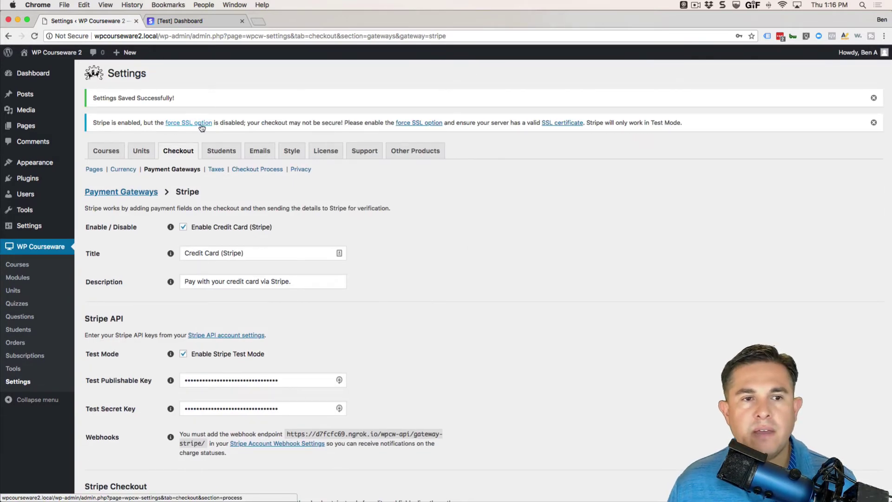
{"action": "left_click", "coordinate": [268, 172]}
{"action": "mouse_move", "coordinate": [168, 203]}
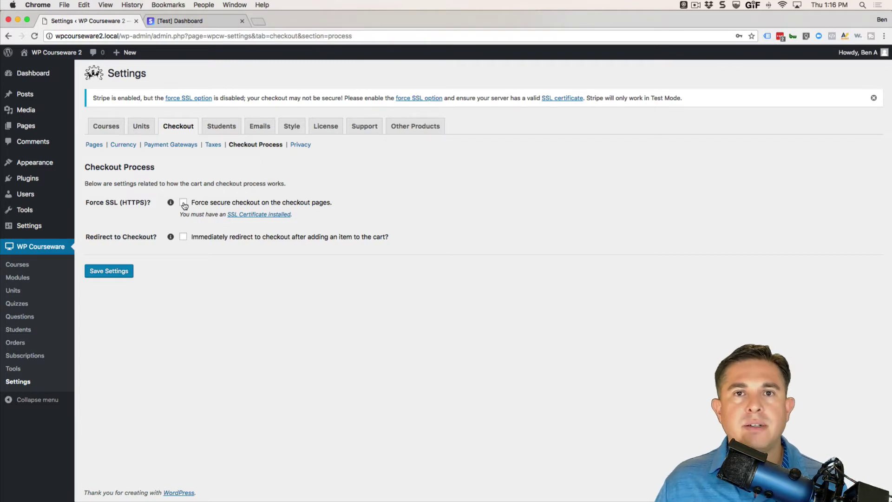
{"action": "left_click", "coordinate": [56, 52], "text": "super"}
Add Test Course 1 and the Volkswagen Beetle course to the cart and proceed to checkout.
{"action": "left_click", "coordinate": [175, 21]}
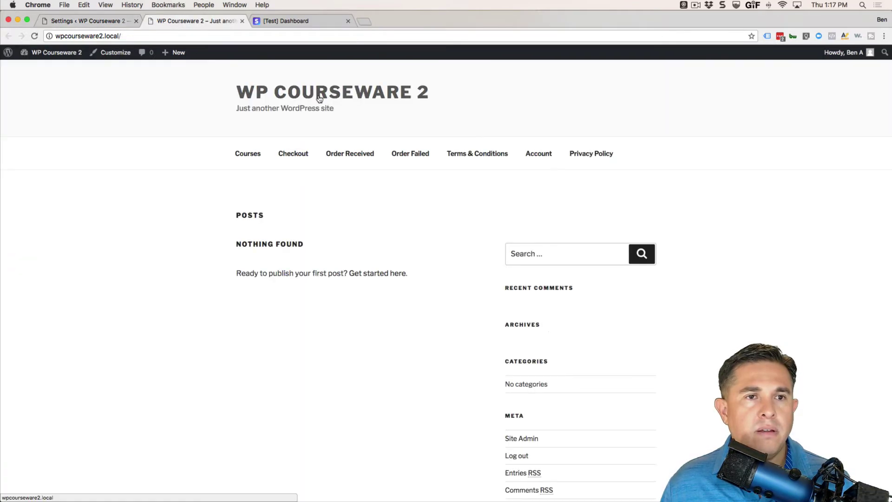
{"action": "left_click", "coordinate": [248, 153]}
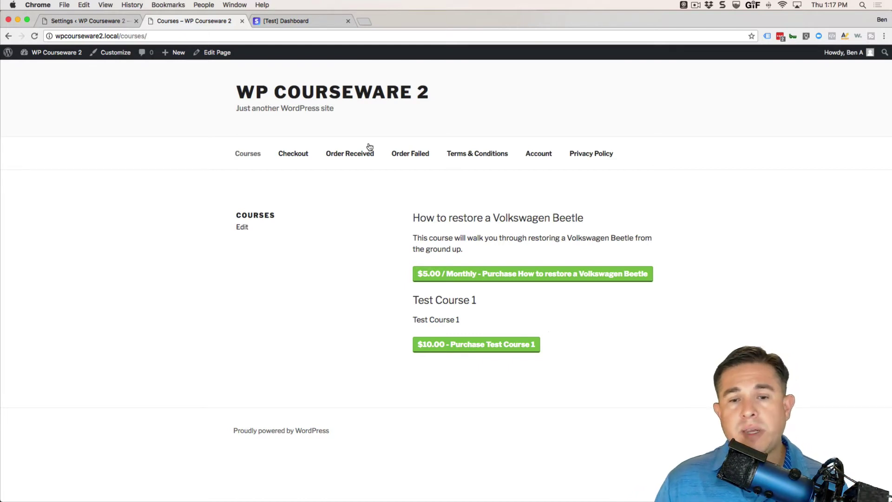
{"action": "left_click", "coordinate": [467, 343]}
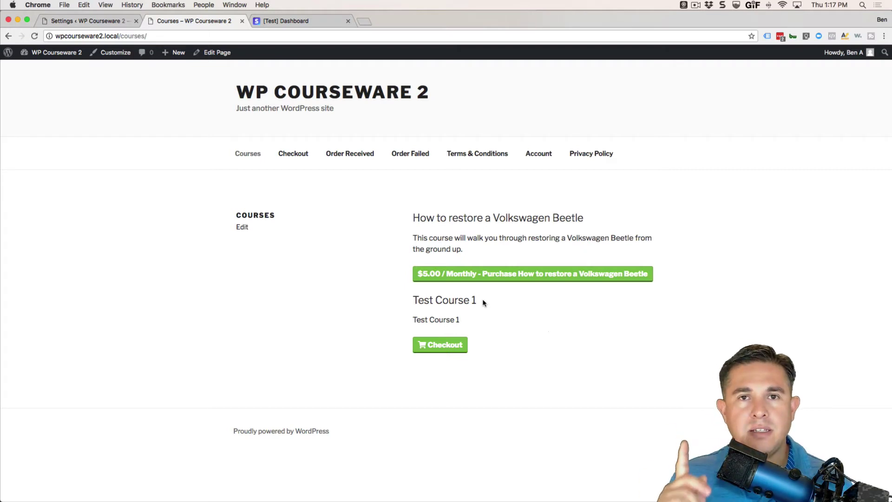
{"action": "left_click", "coordinate": [483, 279]}
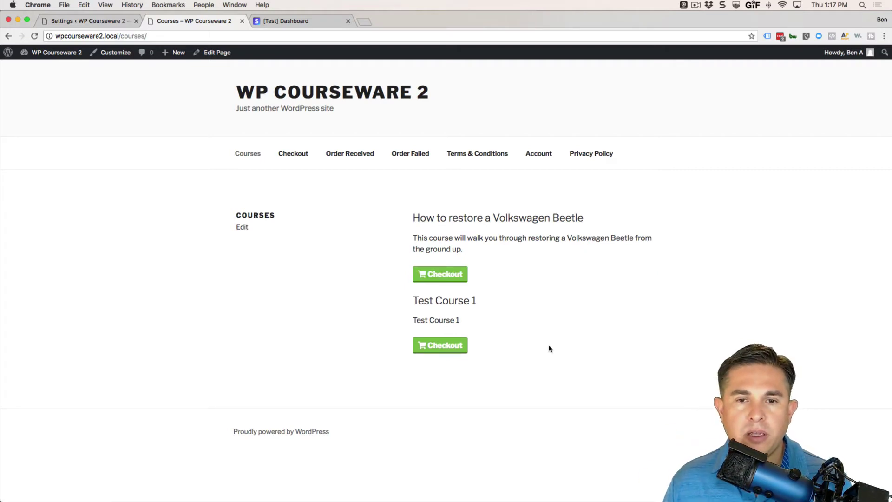
{"action": "left_click", "coordinate": [444, 274]}
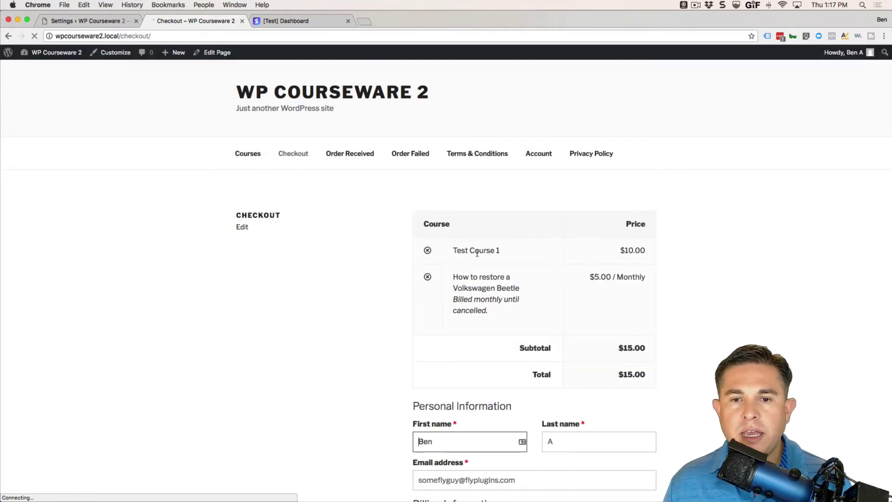
Choose Credit Card (Stripe) as the checkout payment method, then return to the WP Courseware settings.
{"action": "scroll", "coordinate": [626, 222], "scroll_direction": "down", "scroll_amount": 3}
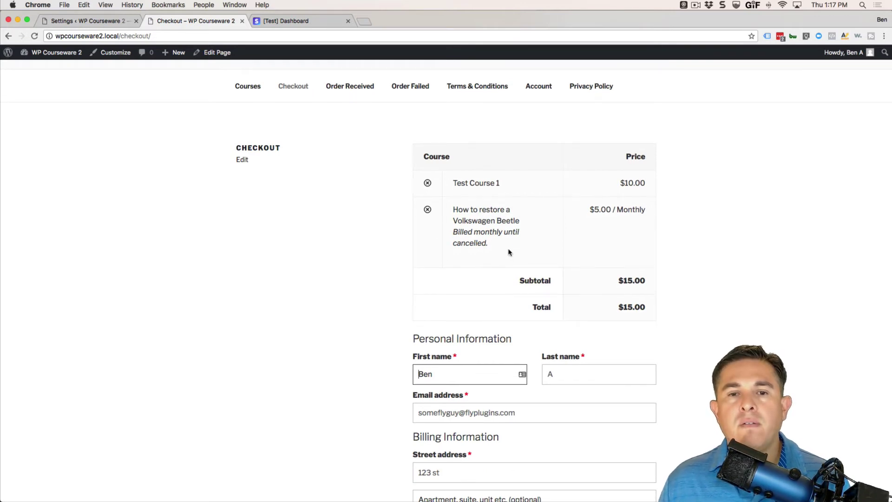
{"action": "scroll", "coordinate": [508, 251], "scroll_direction": "down", "scroll_amount": 1}
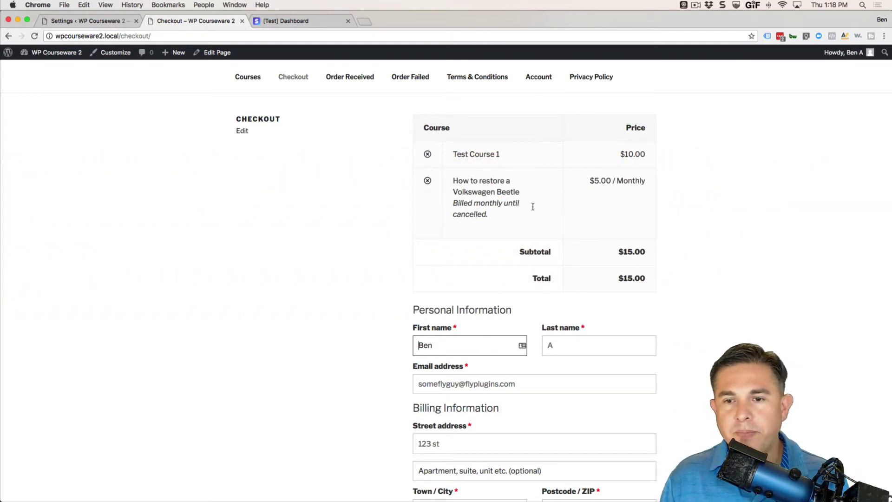
{"action": "scroll", "coordinate": [580, 209], "scroll_direction": "down", "scroll_amount": 1}
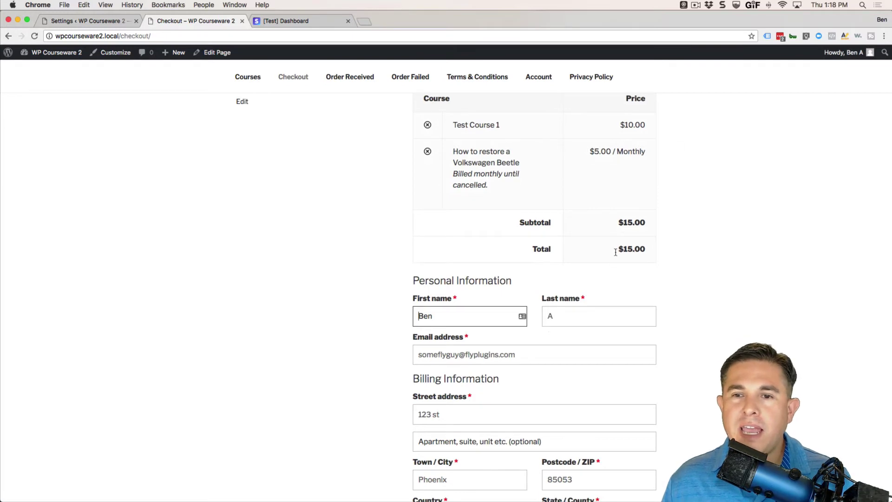
{"action": "scroll", "coordinate": [622, 244], "scroll_direction": "down", "scroll_amount": 3}
{"action": "scroll", "coordinate": [616, 253], "scroll_direction": "down", "scroll_amount": 2}
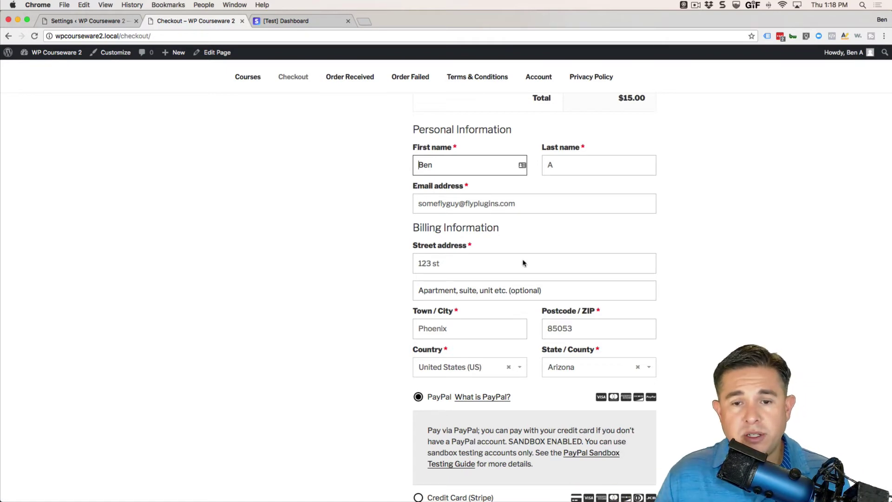
{"action": "scroll", "coordinate": [548, 279], "scroll_direction": "down", "scroll_amount": 5}
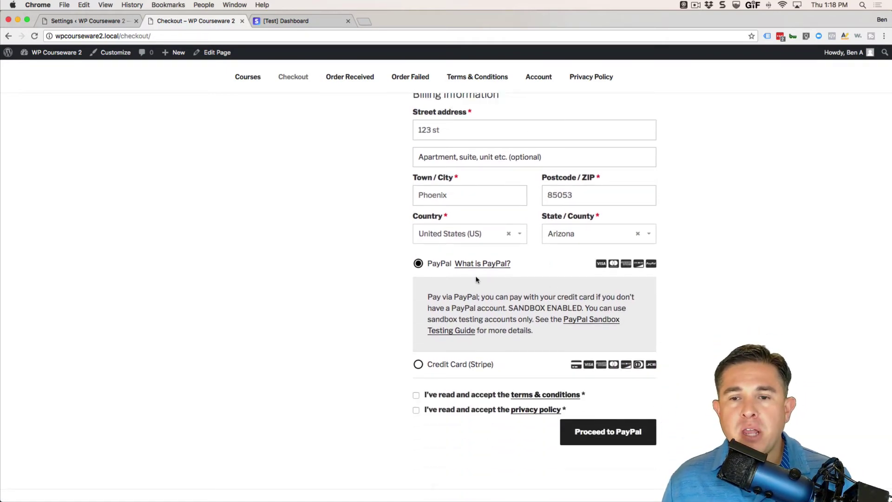
{"action": "scroll", "coordinate": [494, 280], "scroll_direction": "down", "scroll_amount": 1}
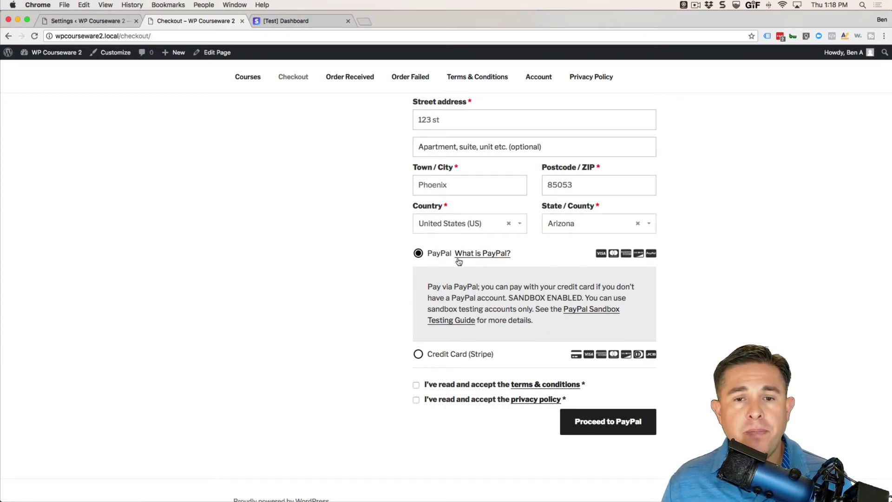
{"action": "left_click", "coordinate": [419, 354]}
{"action": "scroll", "coordinate": [658, 326], "scroll_direction": "down", "scroll_amount": 3}
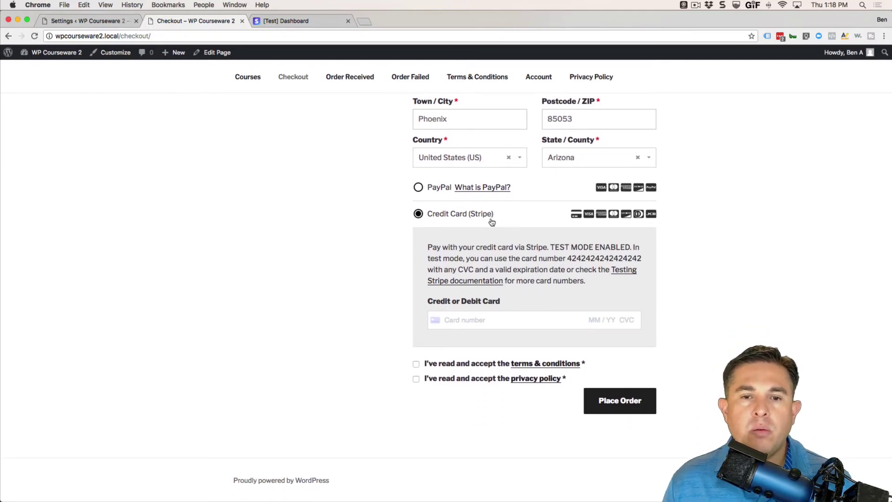
{"action": "left_click", "coordinate": [86, 20]}
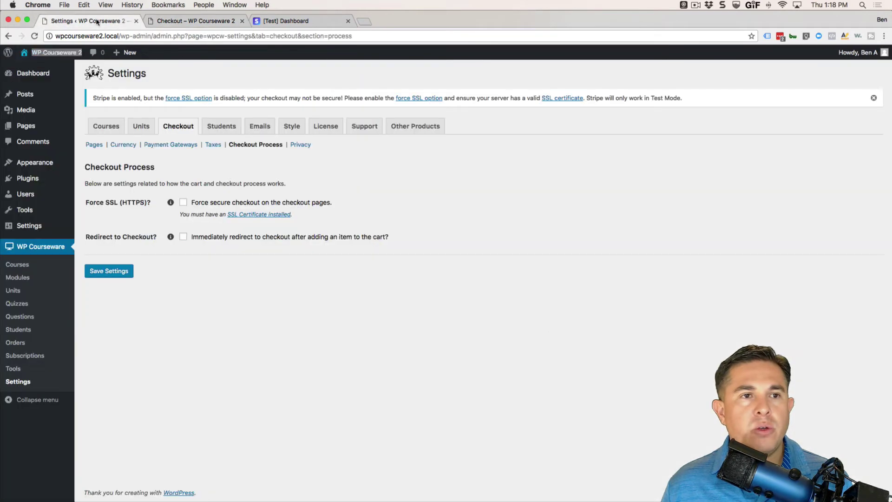
Check the Stripe settings under Payment Gateways, then go back to the checkout page.
{"action": "left_click", "coordinate": [179, 149]}
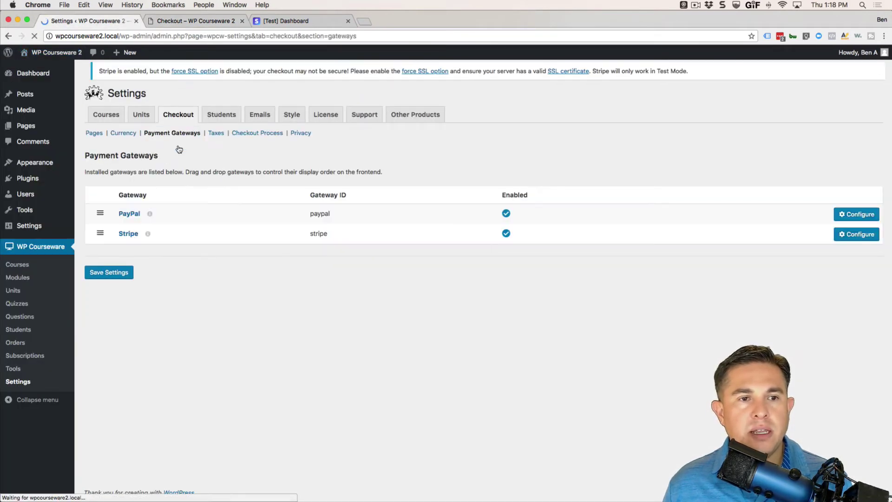
{"action": "left_click", "coordinate": [126, 244]}
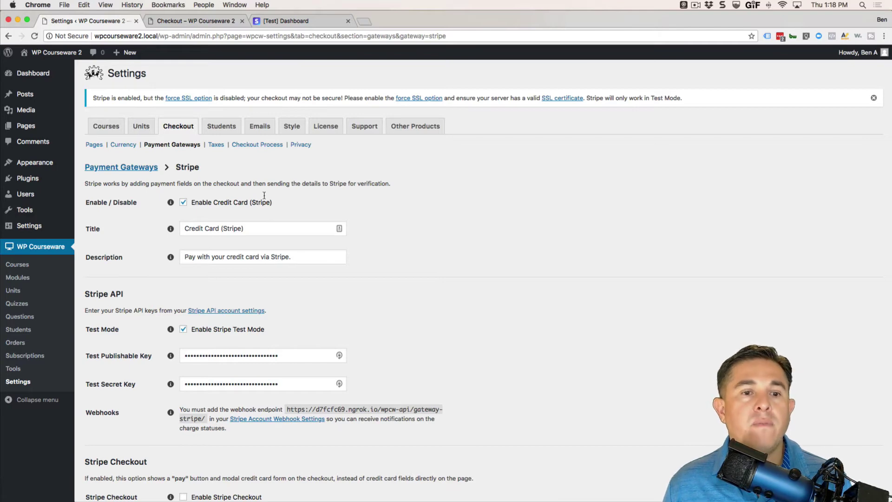
{"action": "left_click", "coordinate": [190, 22]}
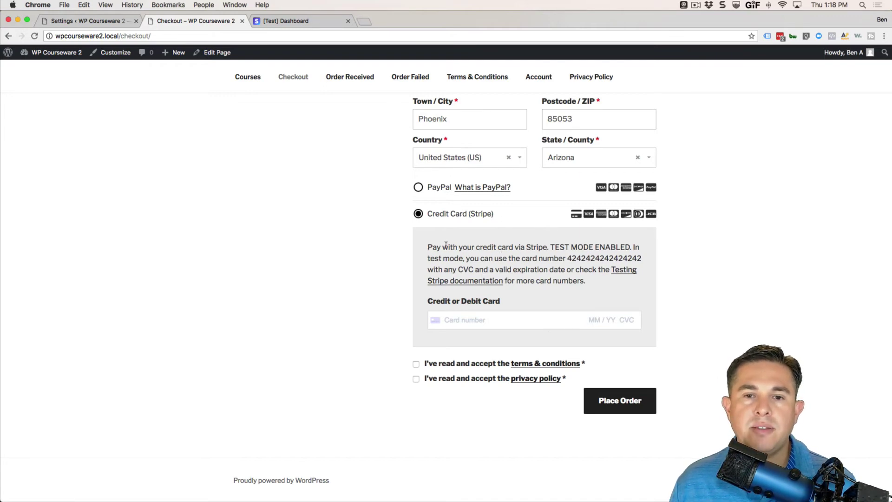
Paste the Stripe test card number into the card field and enter expiry 09/21 and a security code.
{"action": "double_click", "coordinate": [599, 258]}
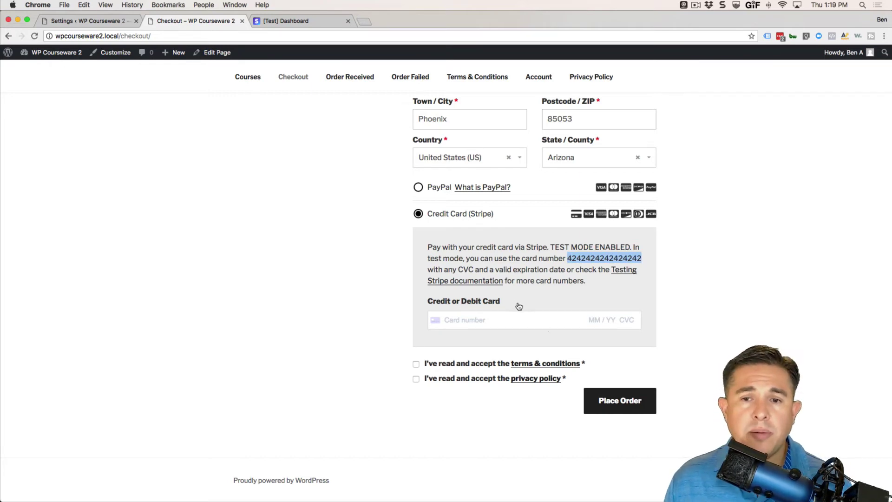
{"action": "left_click", "coordinate": [470, 321]}
{"action": "key", "text": "super+v"}
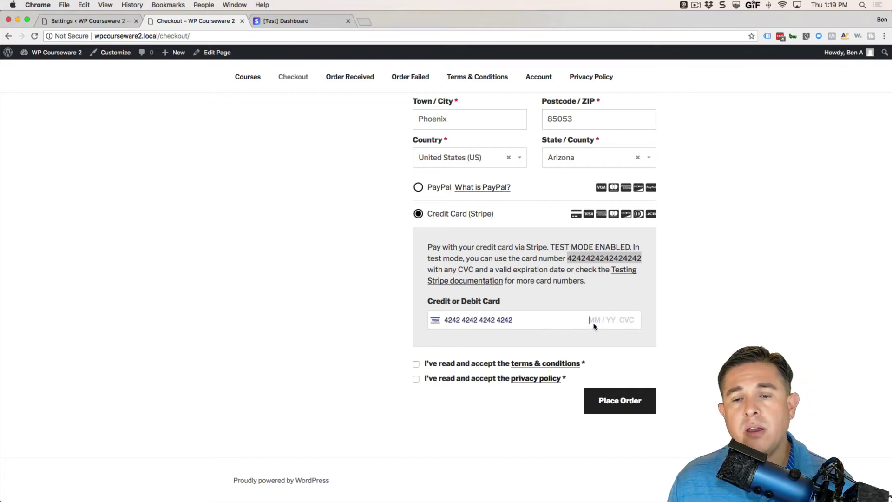
{"action": "left_click", "coordinate": [112, 21]}
{"action": "scroll", "coordinate": [266, 225], "scroll_direction": "down", "scroll_amount": 5}
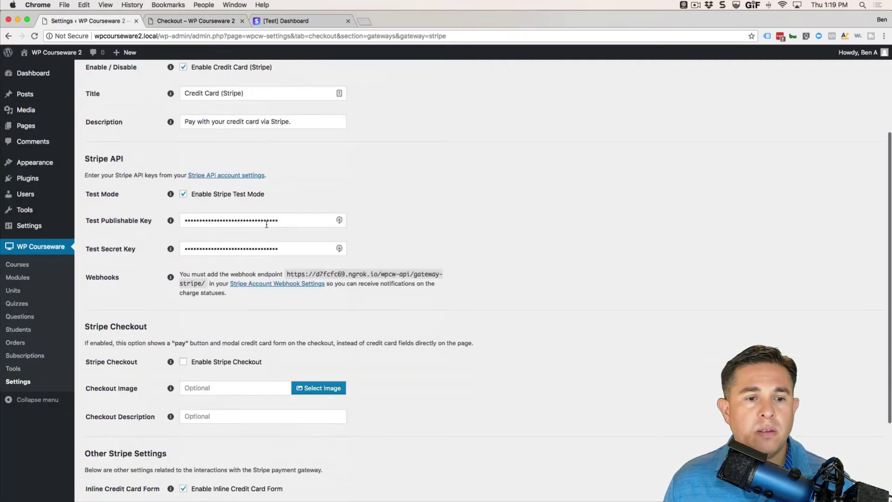
{"action": "scroll", "coordinate": [268, 227], "scroll_direction": "down", "scroll_amount": 2}
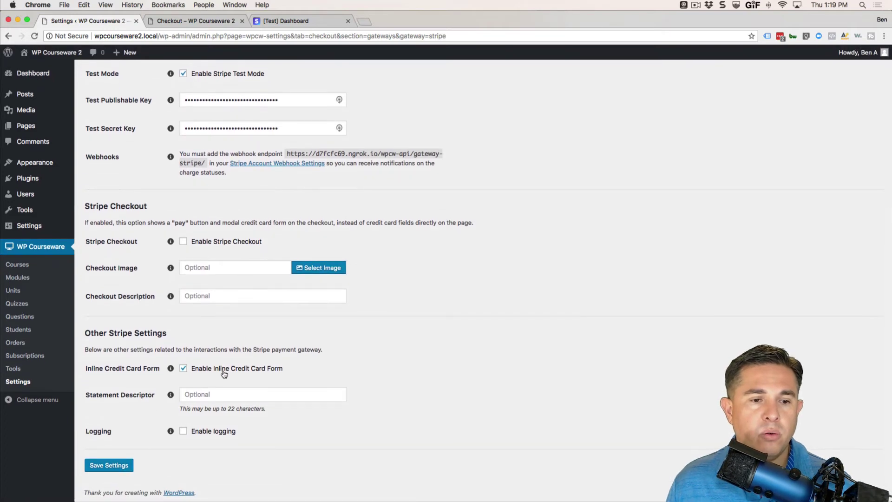
{"action": "left_click", "coordinate": [195, 20]}
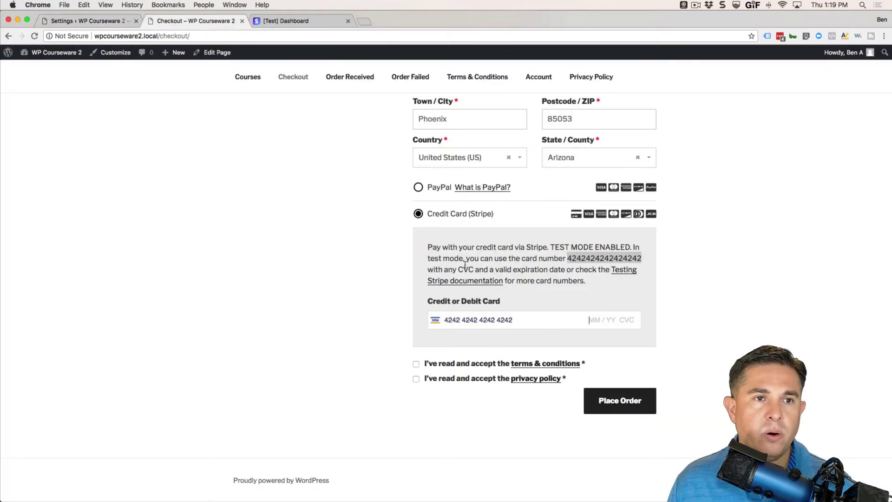
{"action": "left_click", "coordinate": [596, 320]}
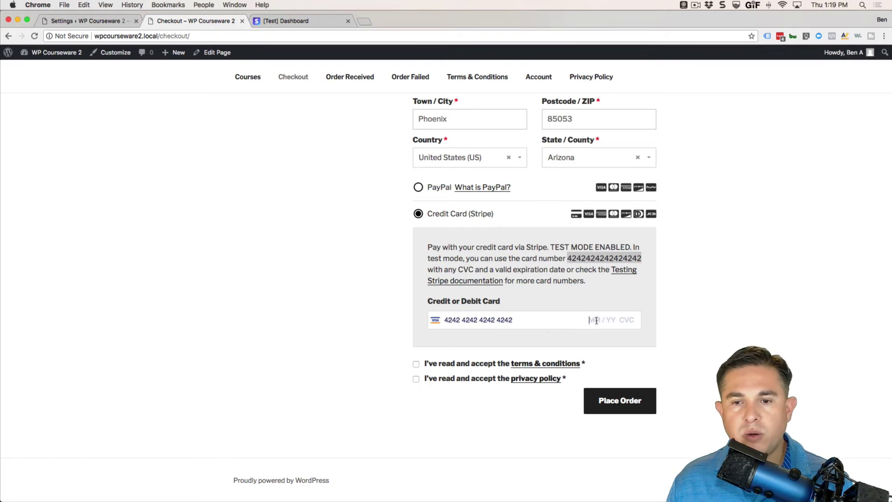
{"action": "type", "text": "09 / 21 "}
{"action": "type", "text": "232"}
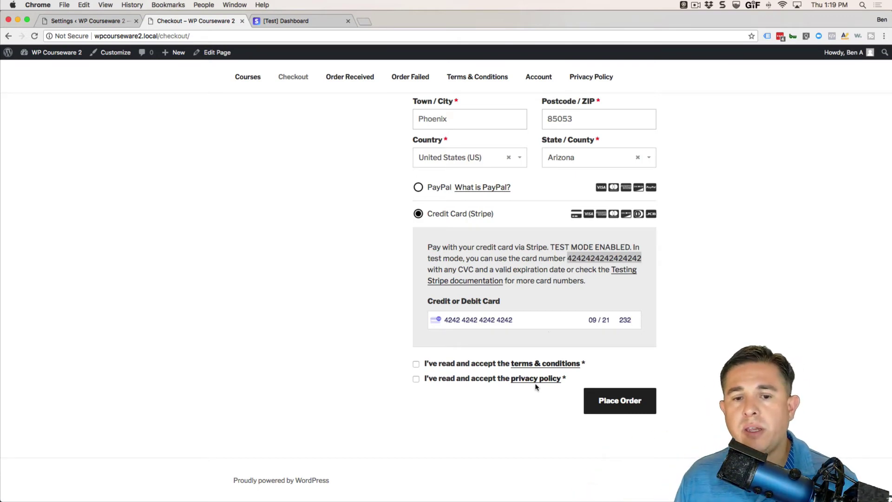
Accept the terms and privacy policy and submit the order.
{"action": "left_click", "coordinate": [416, 364]}
{"action": "left_click", "coordinate": [415, 379]}
{"action": "left_click", "coordinate": [415, 364]}
{"action": "left_click", "coordinate": [415, 378]}
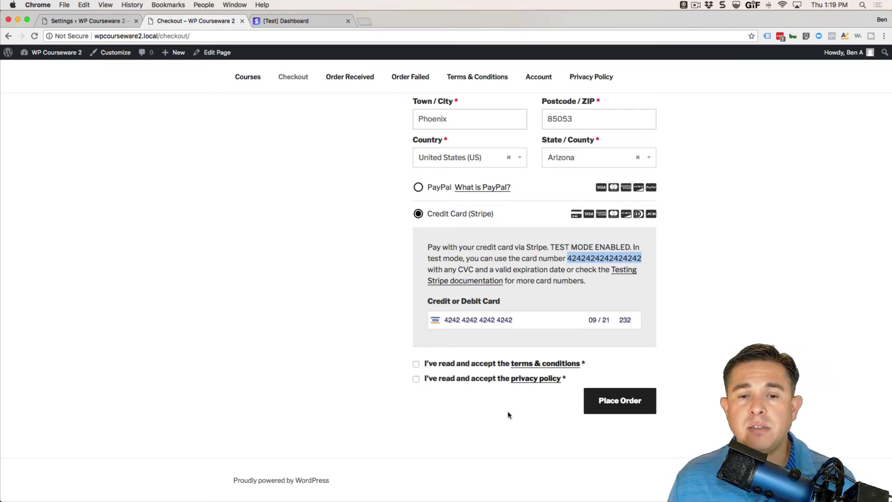
{"action": "left_click", "coordinate": [611, 411]}
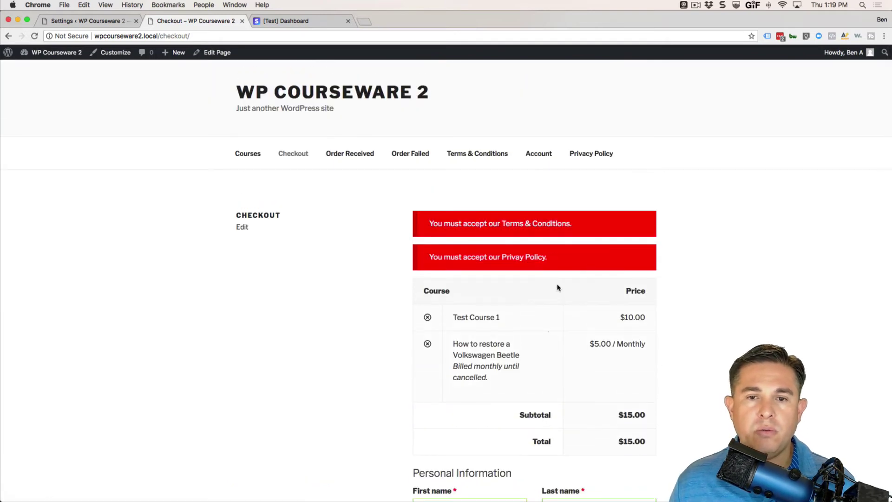
{"action": "scroll", "coordinate": [550, 291], "scroll_direction": "down", "scroll_amount": 10}
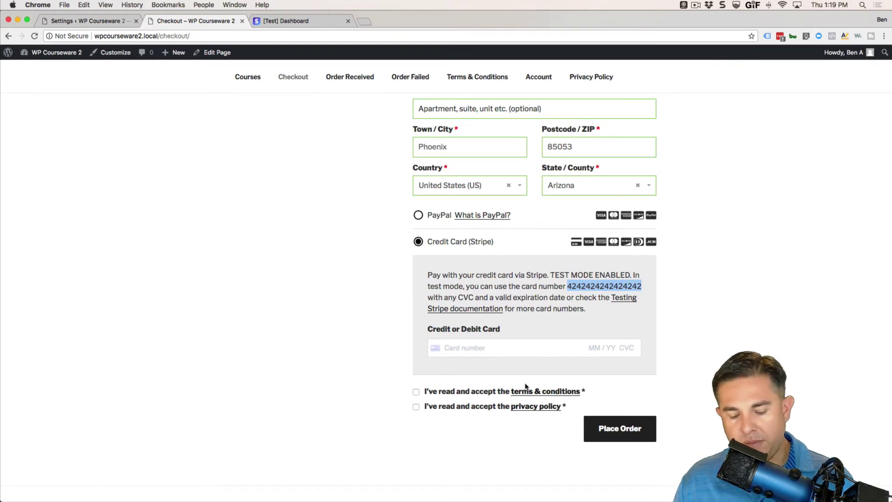
Re-enter the test card, expiry 09/21 and security code, accept both checkboxes, and place the order.
{"action": "left_click", "coordinate": [519, 350]}
{"action": "key", "text": "super+v"}
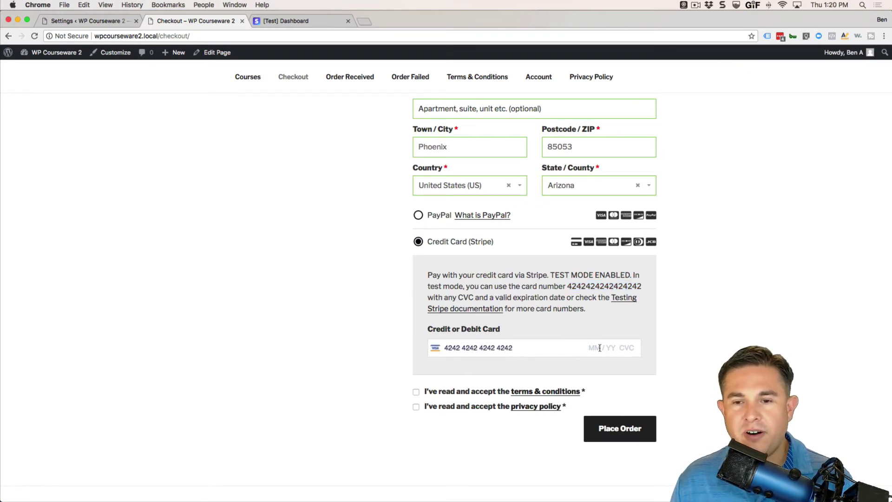
{"action": "type", "text": "09 / 21 "}
{"action": "type", "text": "323"}
{"action": "left_click", "coordinate": [416, 391]}
{"action": "left_click", "coordinate": [416, 407]}
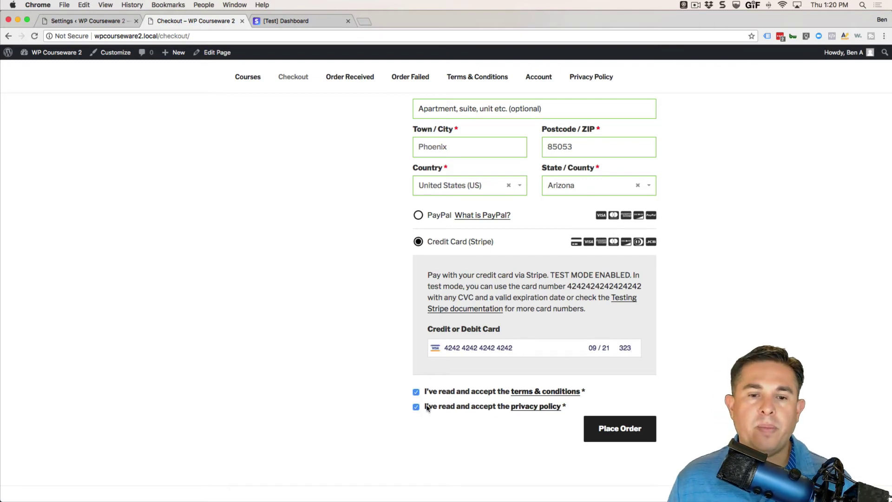
{"action": "left_click", "coordinate": [623, 434]}
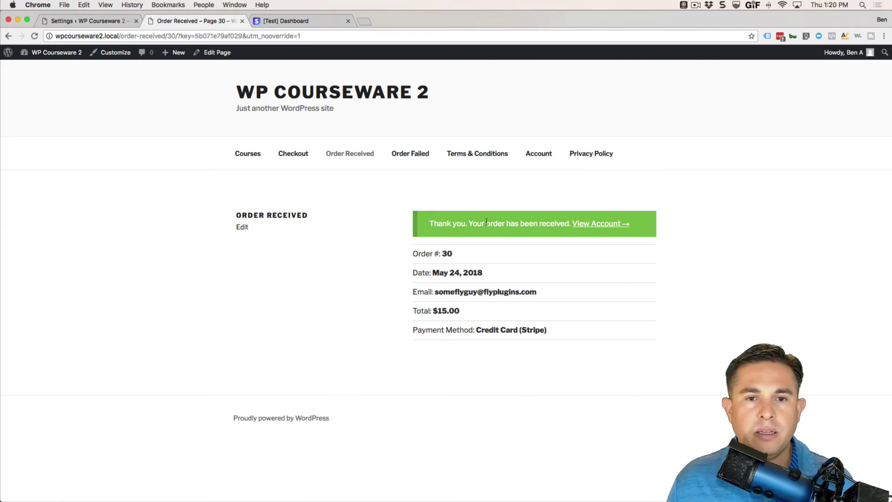
Review the student's account: two enrolled courses, the completed order and subscriptions.
{"action": "left_click", "coordinate": [594, 224]}
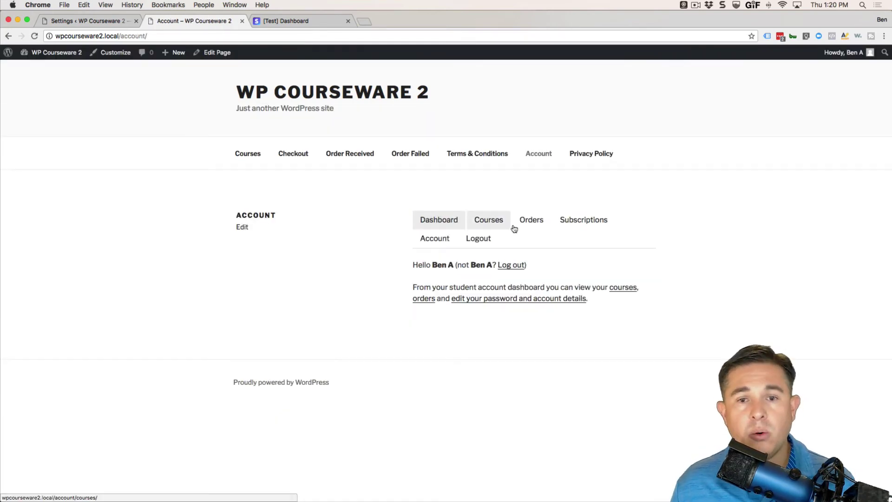
{"action": "left_click", "coordinate": [490, 227]}
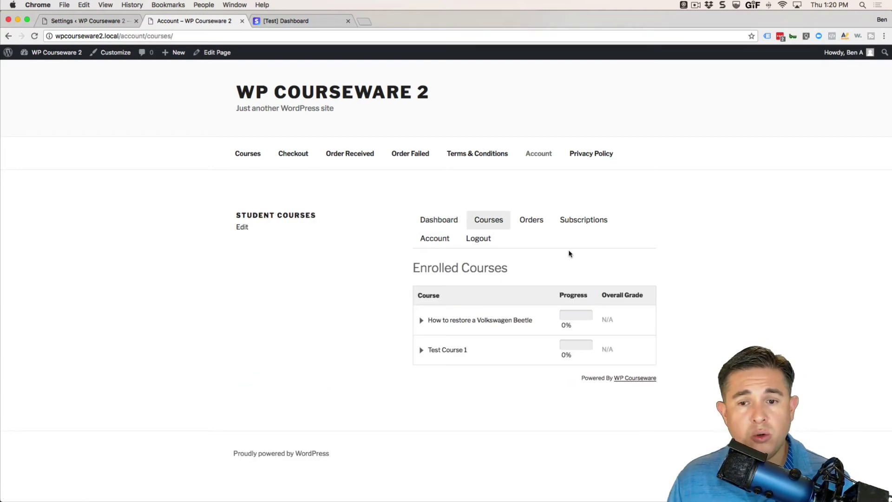
{"action": "left_click", "coordinate": [529, 223]}
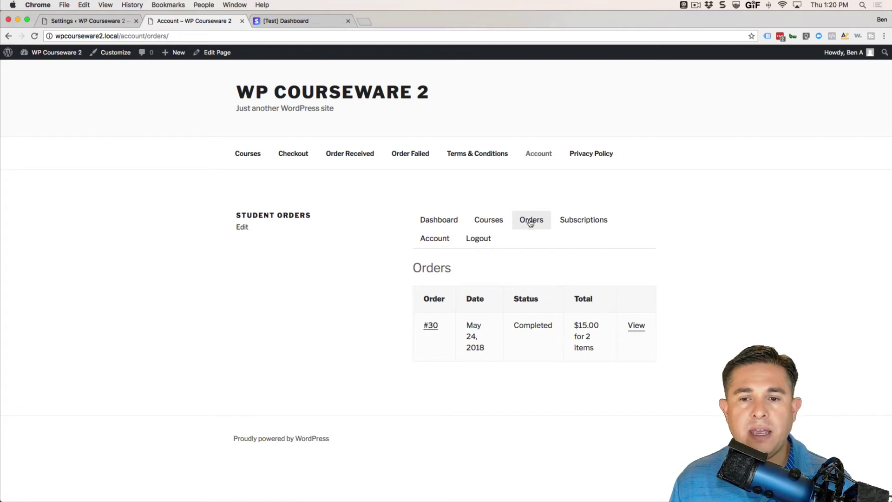
{"action": "left_click", "coordinate": [578, 224]}
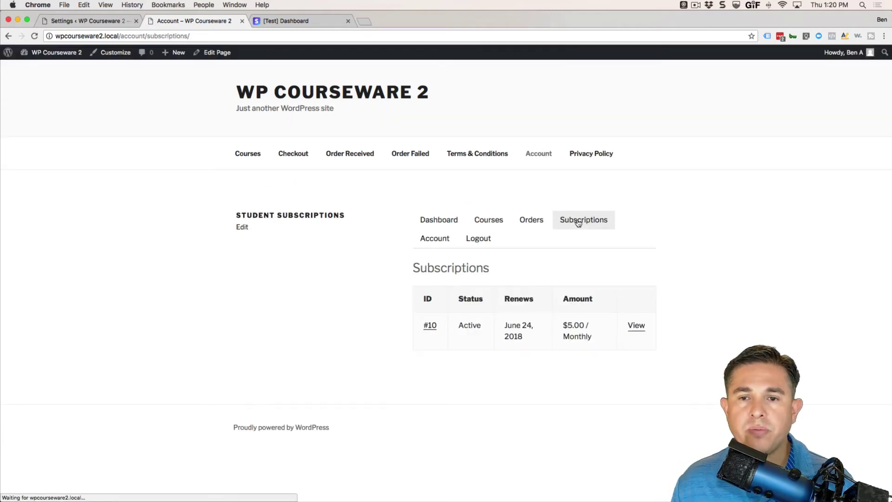
Inspect the active monthly Subscription #10's details, then return to the admin Stripe settings.
{"action": "left_click", "coordinate": [429, 325]}
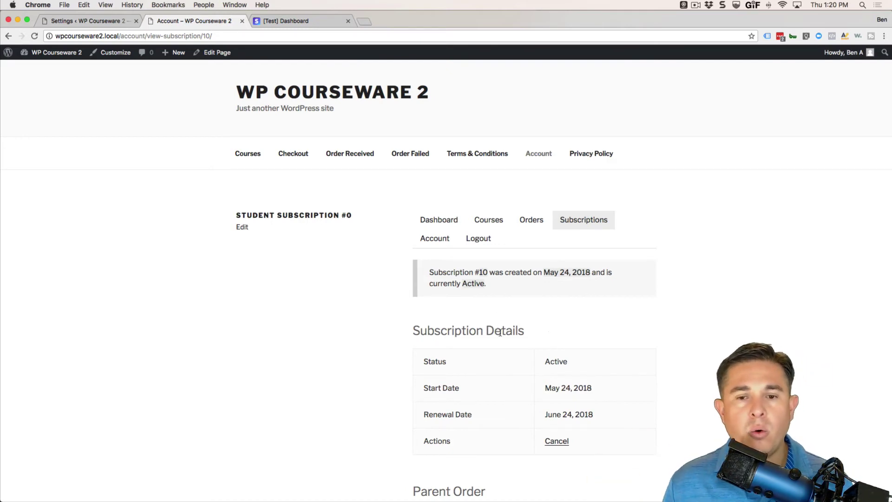
{"action": "scroll", "coordinate": [498, 325], "scroll_direction": "down", "scroll_amount": 5}
{"action": "scroll", "coordinate": [500, 336], "scroll_direction": "down", "scroll_amount": 1}
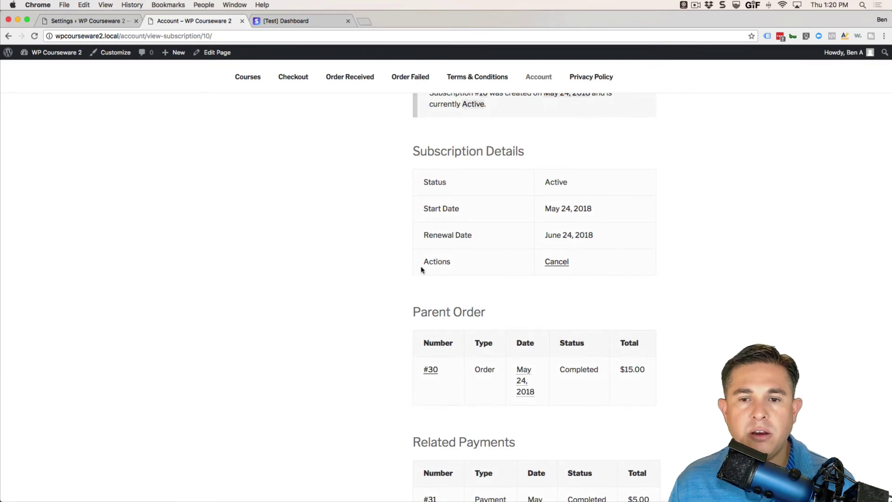
{"action": "scroll", "coordinate": [611, 278], "scroll_direction": "down", "scroll_amount": 1}
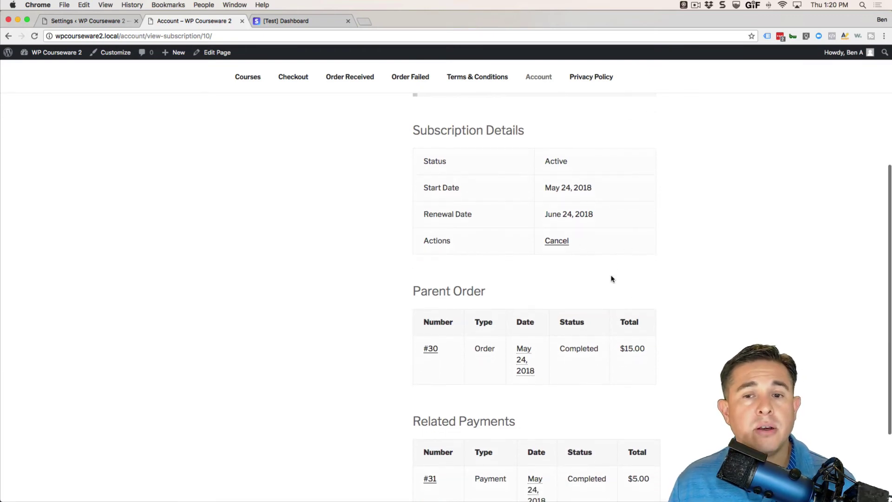
{"action": "scroll", "coordinate": [611, 279], "scroll_direction": "down", "scroll_amount": 5}
{"action": "scroll", "coordinate": [446, 254], "scroll_direction": "up", "scroll_amount": 10}
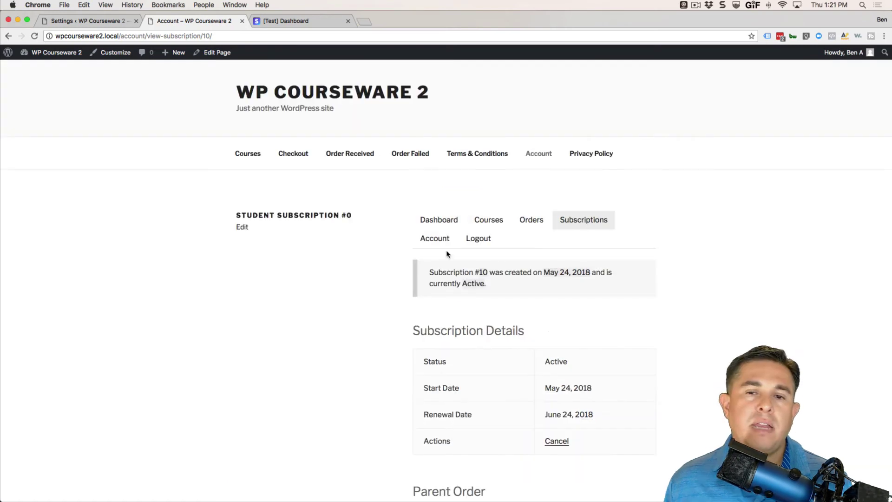
{"action": "left_click", "coordinate": [61, 22]}
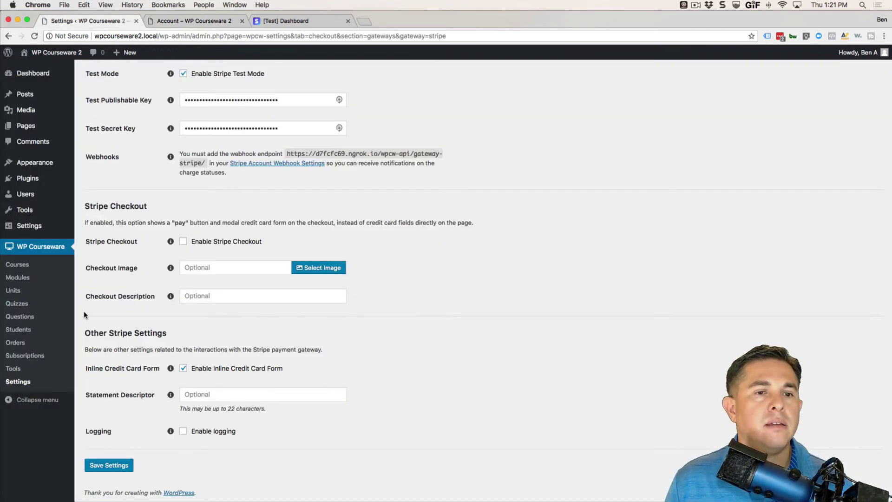
Open order #30 from the Orders list and follow its link to subscription #10.
{"action": "left_click", "coordinate": [15, 342]}
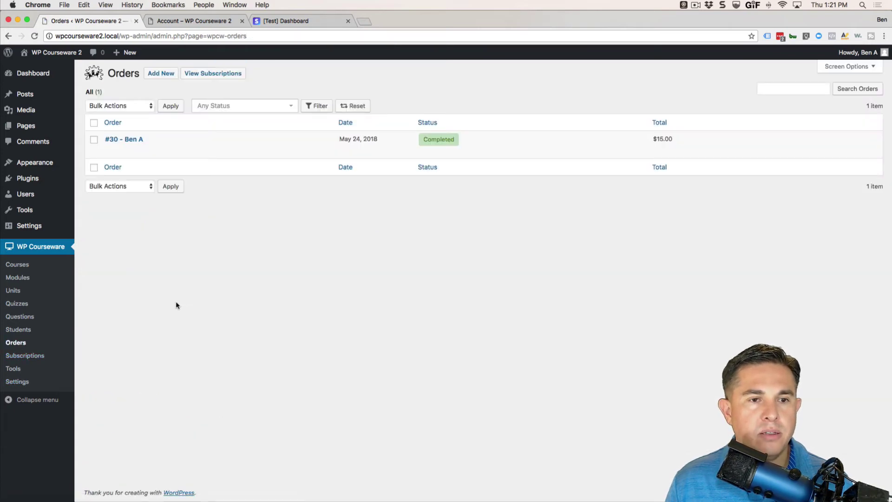
{"action": "left_click", "coordinate": [132, 140]}
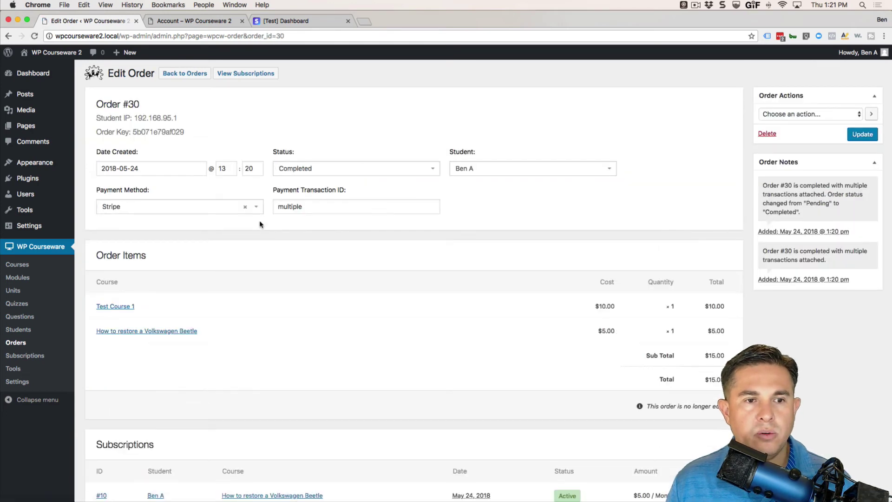
{"action": "scroll", "coordinate": [348, 252], "scroll_direction": "down", "scroll_amount": 3}
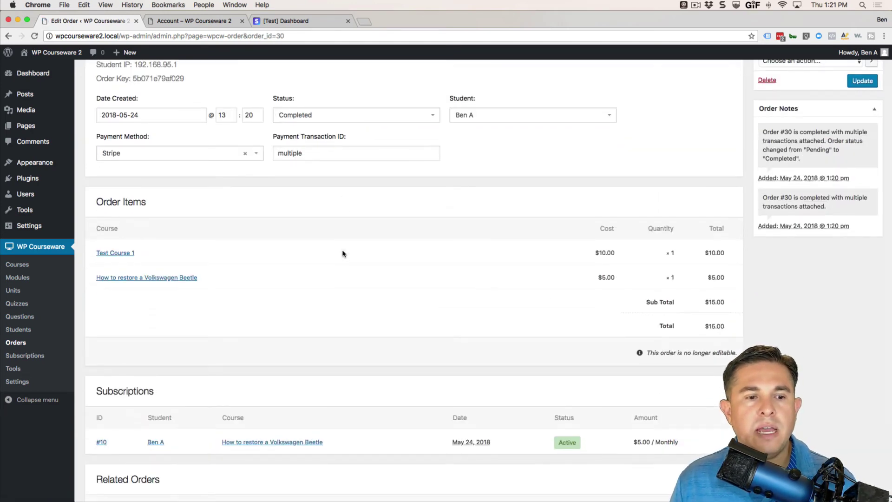
{"action": "scroll", "coordinate": [342, 250], "scroll_direction": "up", "scroll_amount": 3}
{"action": "scroll", "coordinate": [344, 265], "scroll_direction": "down", "scroll_amount": 2}
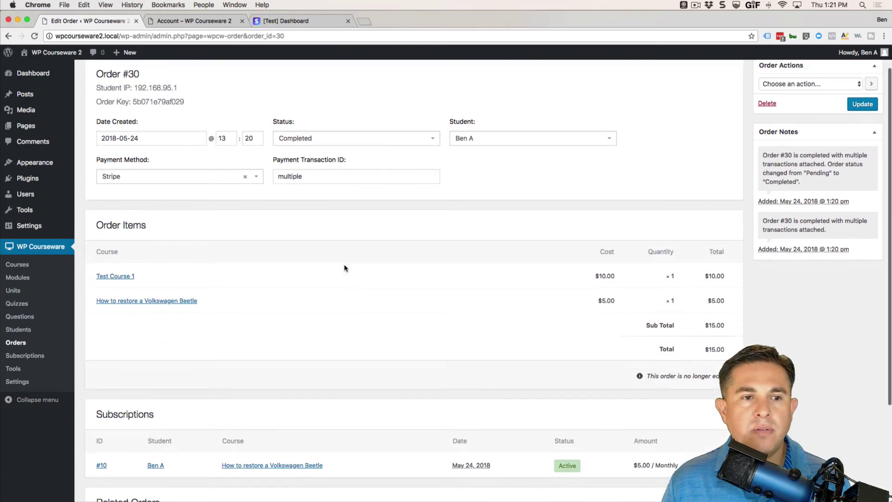
{"action": "scroll", "coordinate": [343, 270], "scroll_direction": "down", "scroll_amount": 5}
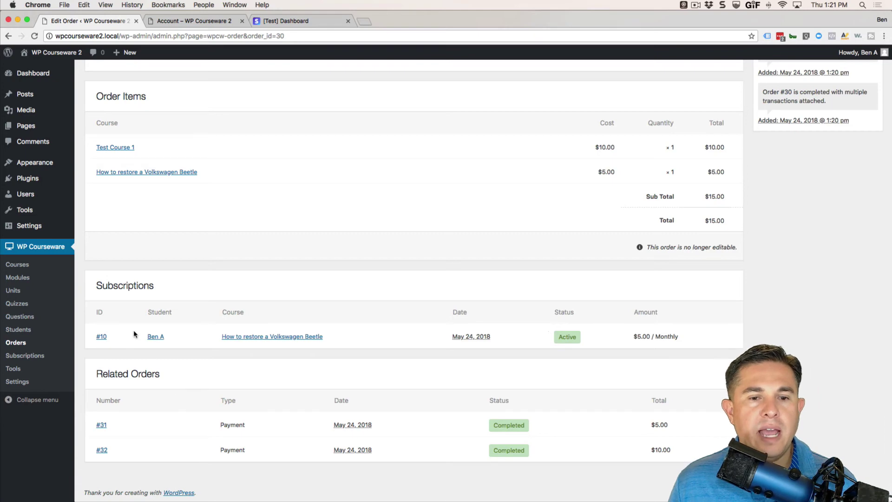
{"action": "left_click", "coordinate": [101, 336]}
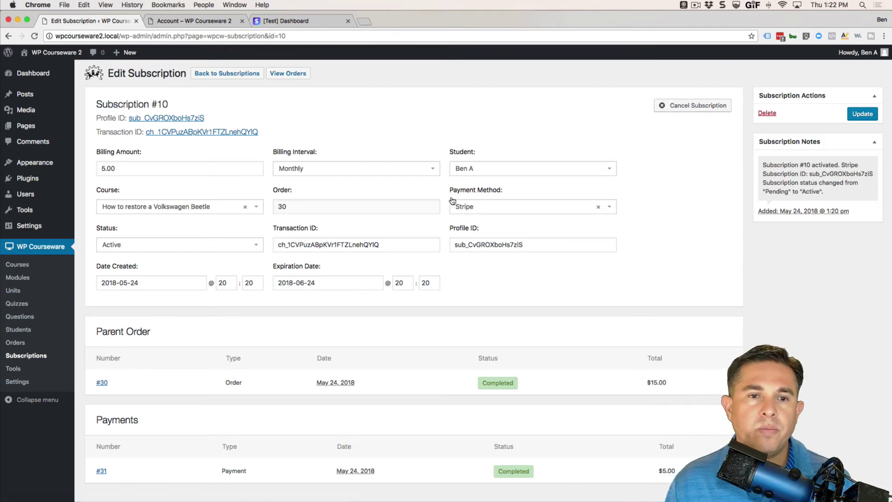
{"action": "scroll", "coordinate": [451, 201], "scroll_direction": "down", "scroll_amount": 2}
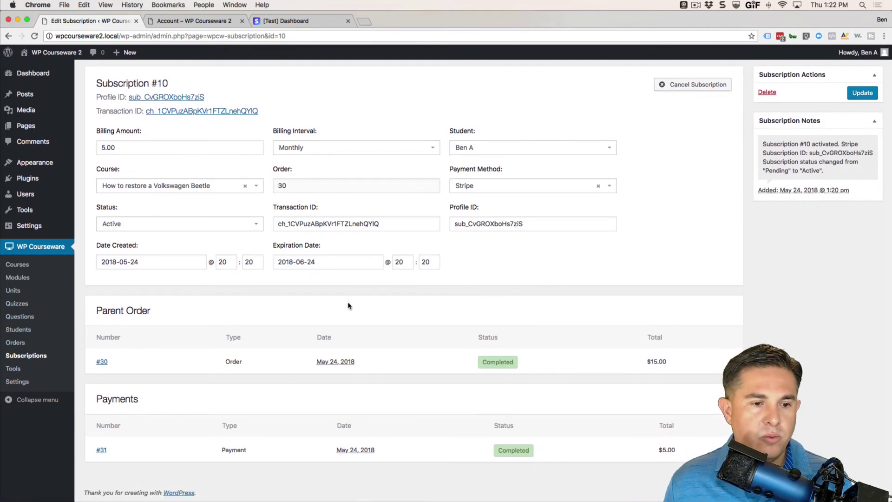
{"action": "left_click", "coordinate": [100, 450]}
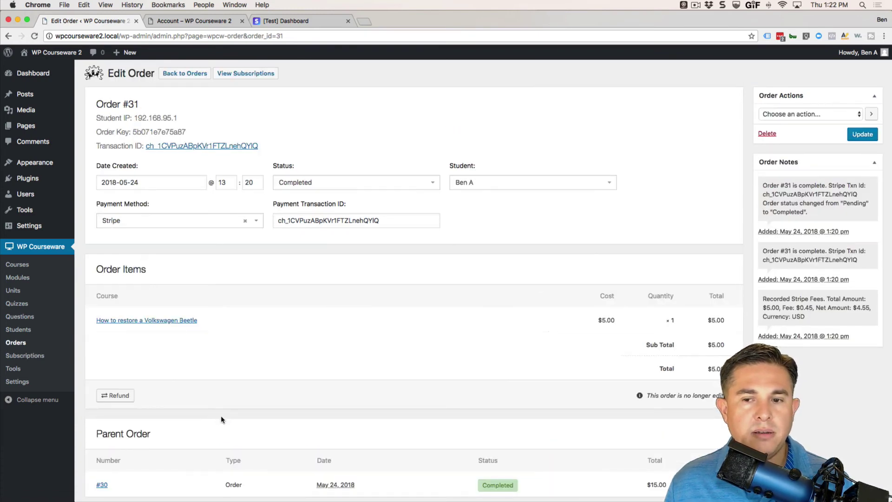
{"action": "scroll", "coordinate": [222, 420], "scroll_direction": "down", "scroll_amount": 5}
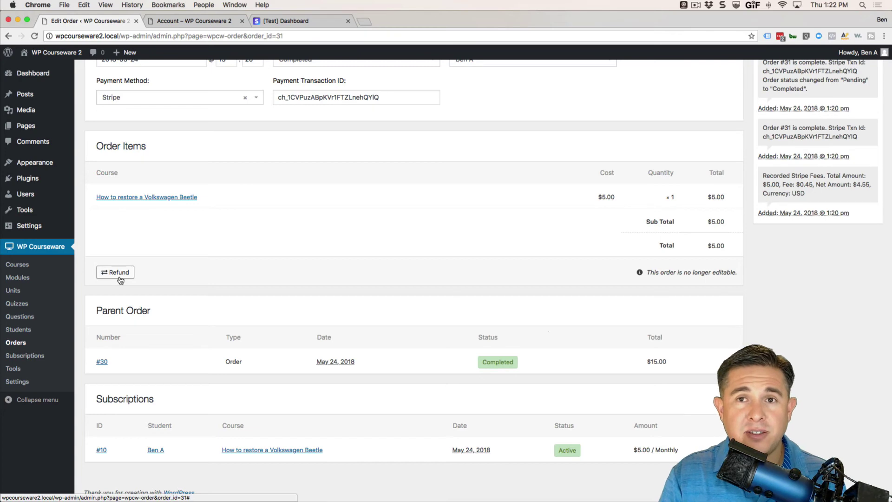
{"action": "left_click", "coordinate": [101, 449]}
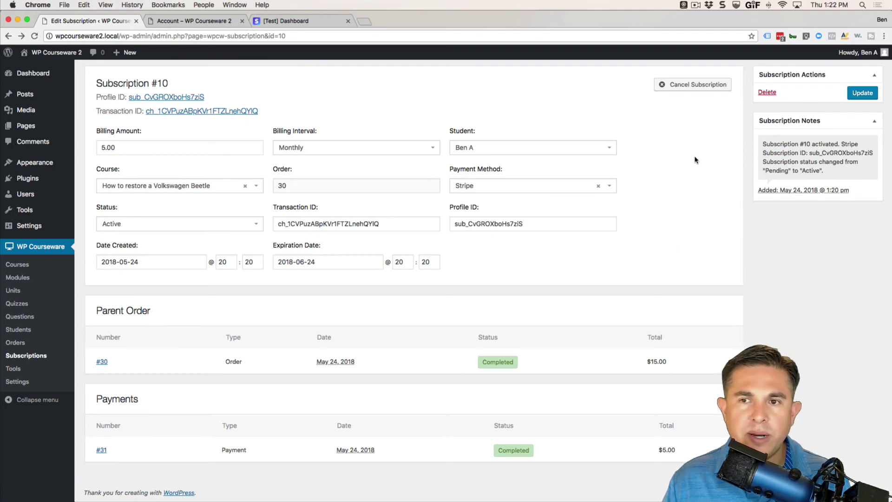
Cancel subscription #10 so it shows Pending Cancellation, then check the Students list.
{"action": "scroll", "coordinate": [695, 159], "scroll_direction": "up", "scroll_amount": 1}
{"action": "left_click", "coordinate": [691, 106]}
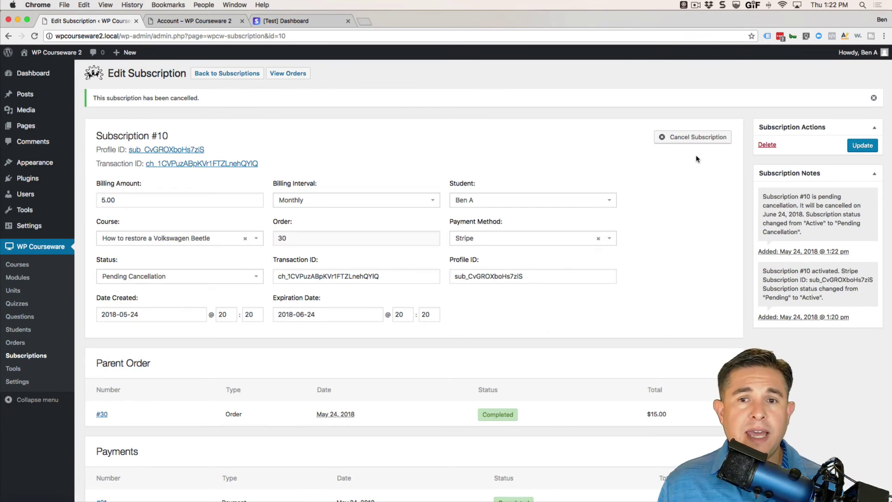
{"action": "left_click_drag", "start_coordinate": [818, 196], "coordinate": [796, 205]}
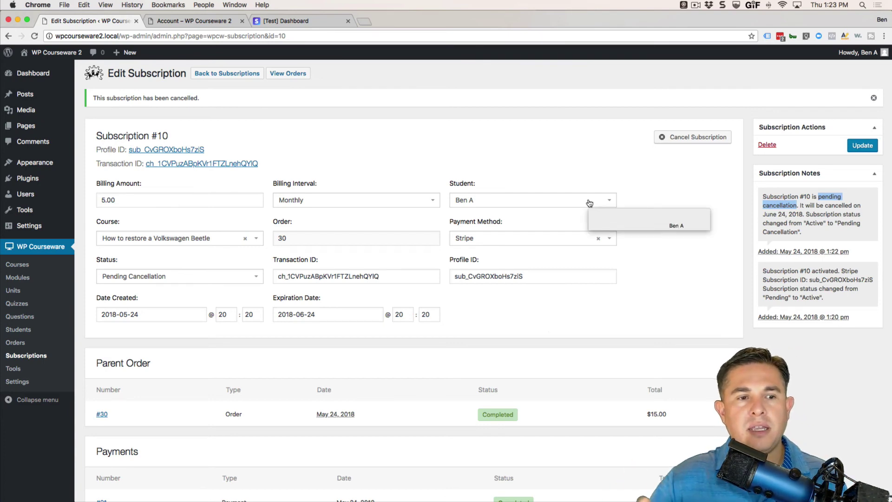
{"action": "left_click", "coordinate": [364, 157]}
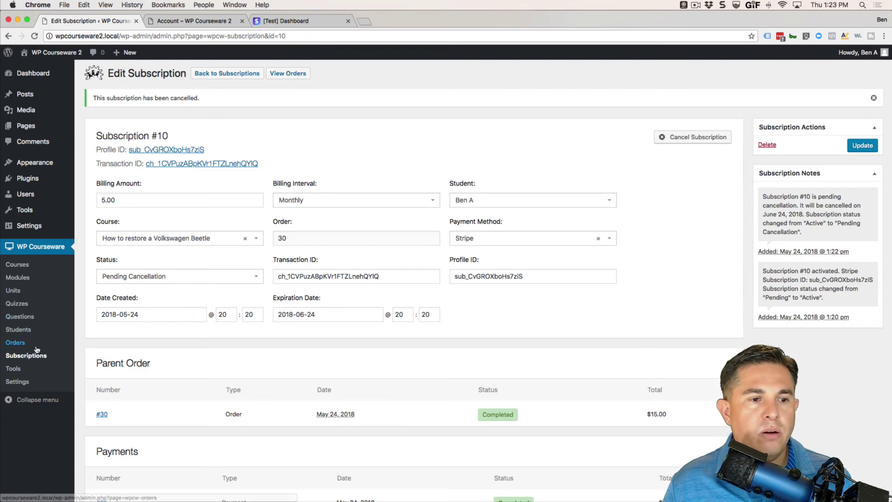
{"action": "left_click", "coordinate": [21, 330]}
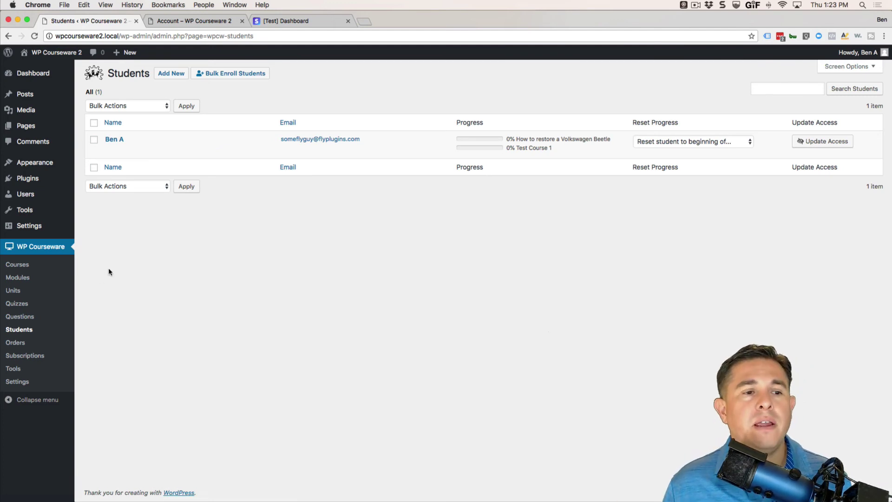
Refund the $5.00 payment #31 and confirm the student keeps only Test Course 1.
{"action": "left_click", "coordinate": [8, 36]}
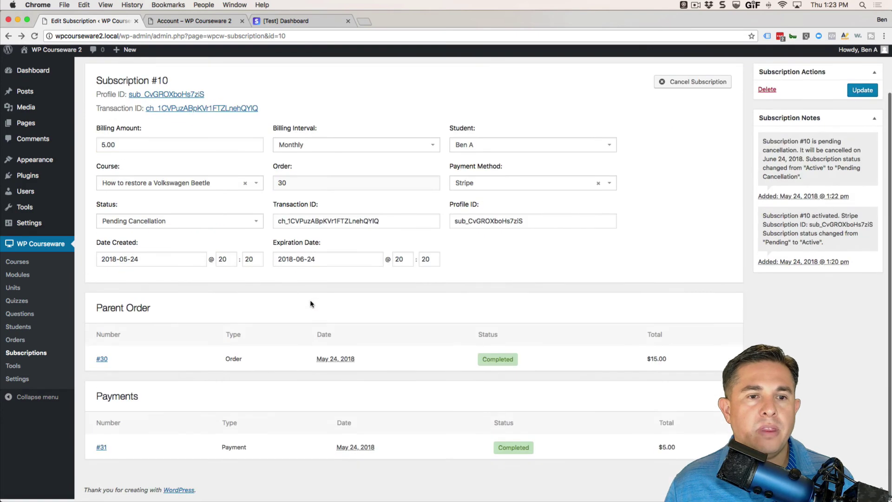
{"action": "left_click", "coordinate": [101, 450]}
{"action": "scroll", "coordinate": [275, 348], "scroll_direction": "down", "scroll_amount": 1}
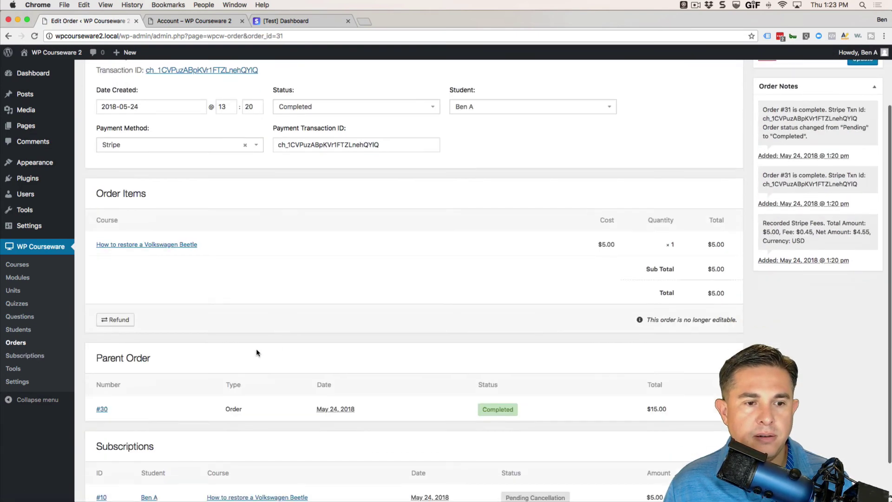
{"action": "left_click", "coordinate": [115, 319]}
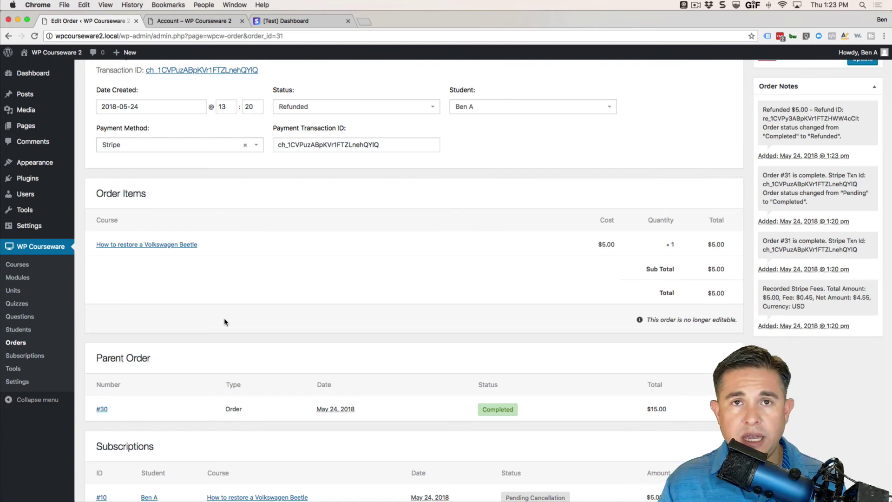
{"action": "left_click", "coordinate": [19, 329]}
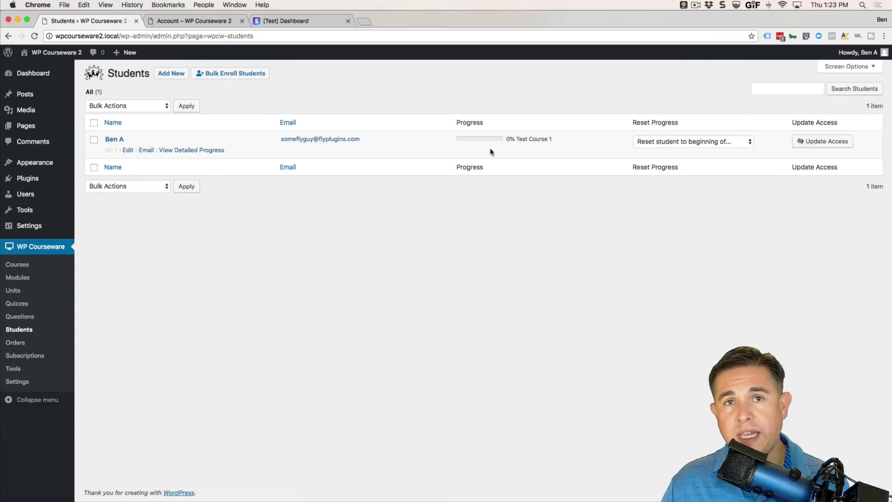
Note the remaining Test Course 1 enrollment and open order #30's related orders.
{"action": "left_click_drag", "start_coordinate": [548, 139], "coordinate": [514, 139]}
{"action": "left_click", "coordinate": [549, 140]}
{"action": "left_click", "coordinate": [531, 199]}
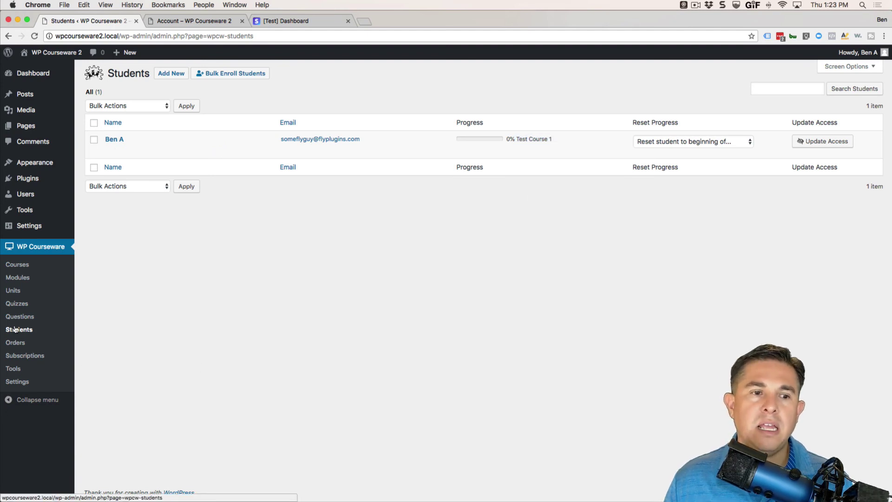
{"action": "left_click", "coordinate": [15, 342]}
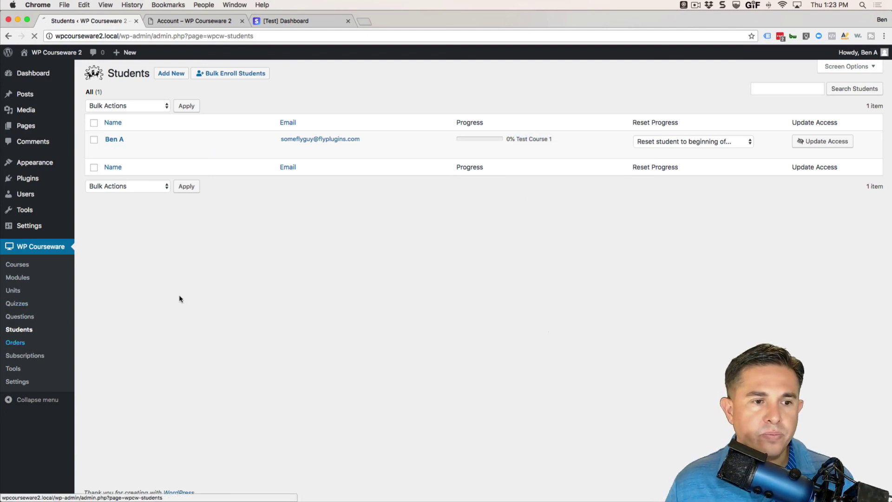
{"action": "left_click", "coordinate": [140, 144]}
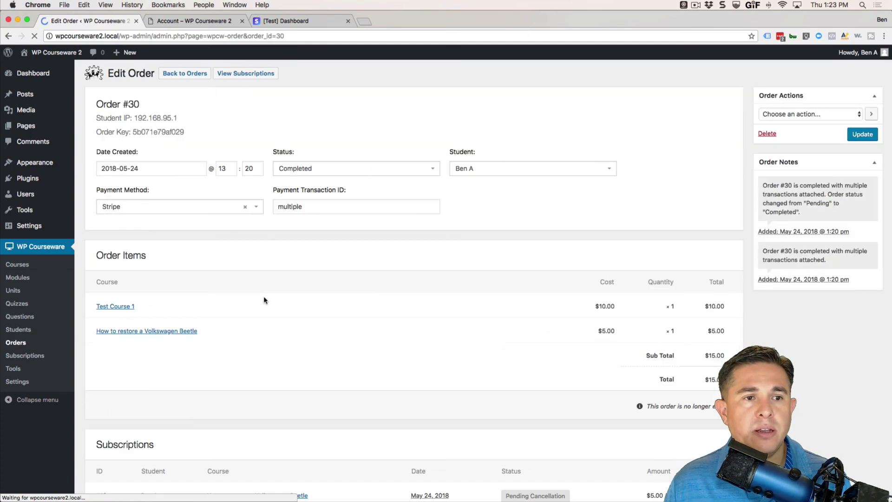
{"action": "scroll", "coordinate": [262, 304], "scroll_direction": "down", "scroll_amount": 3}
{"action": "scroll", "coordinate": [282, 344], "scroll_direction": "down", "scroll_amount": 2}
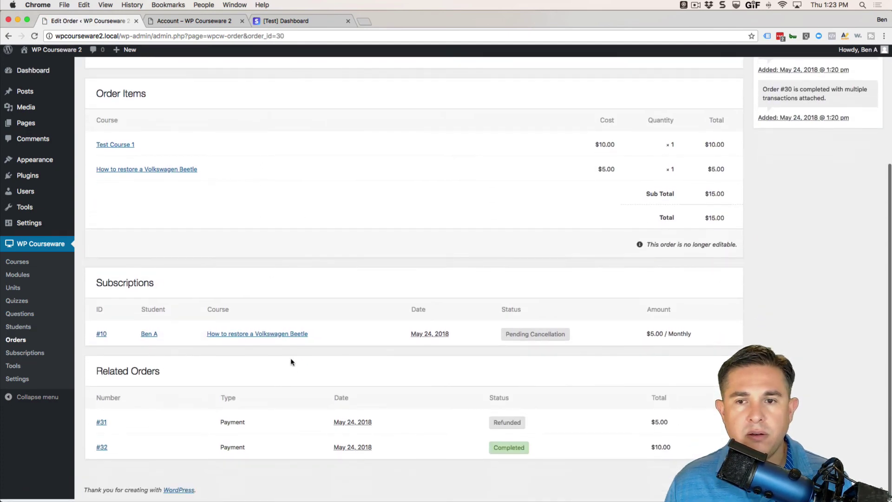
Refund the $10.00 Test Course 1 payment #32 and confirm no students remain enrolled.
{"action": "left_click", "coordinate": [102, 449]}
{"action": "scroll", "coordinate": [304, 331], "scroll_direction": "down", "scroll_amount": 2}
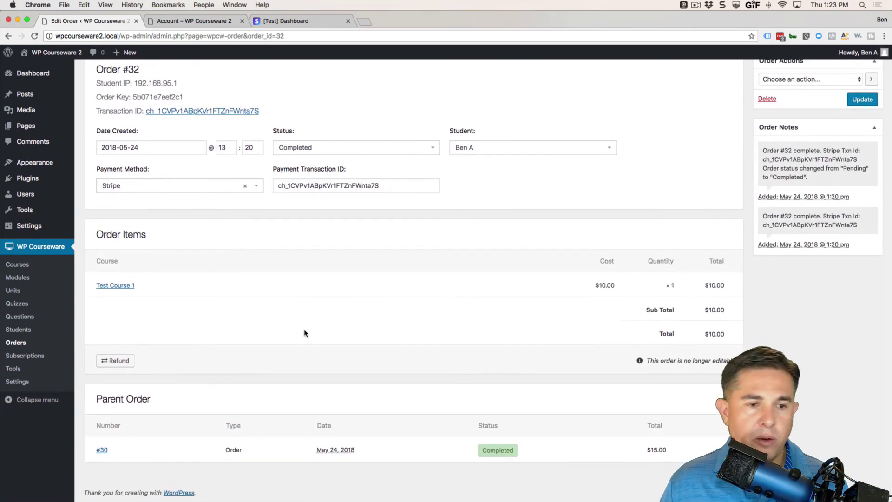
{"action": "scroll", "coordinate": [305, 329], "scroll_direction": "up", "scroll_amount": 2}
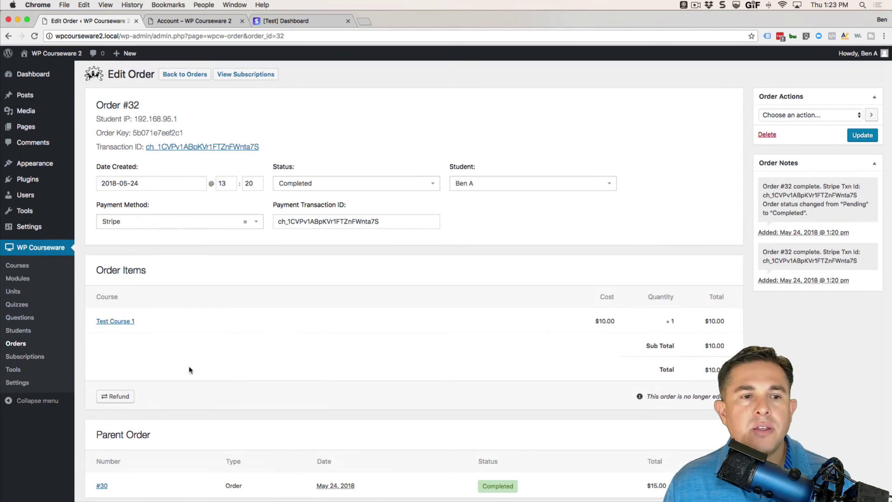
{"action": "left_click", "coordinate": [116, 395]}
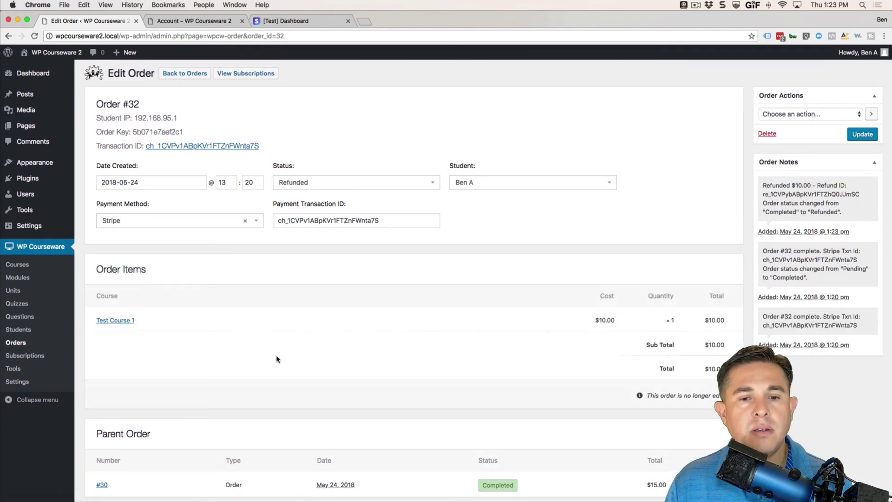
{"action": "left_click", "coordinate": [18, 329]}
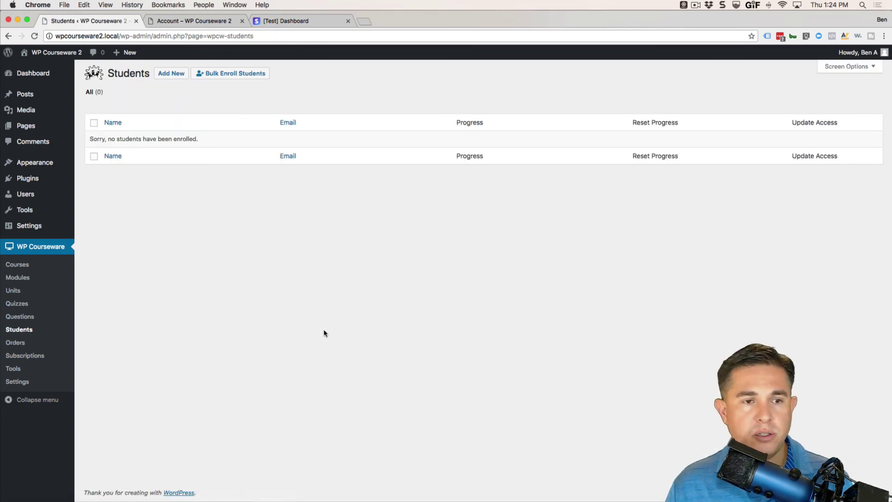